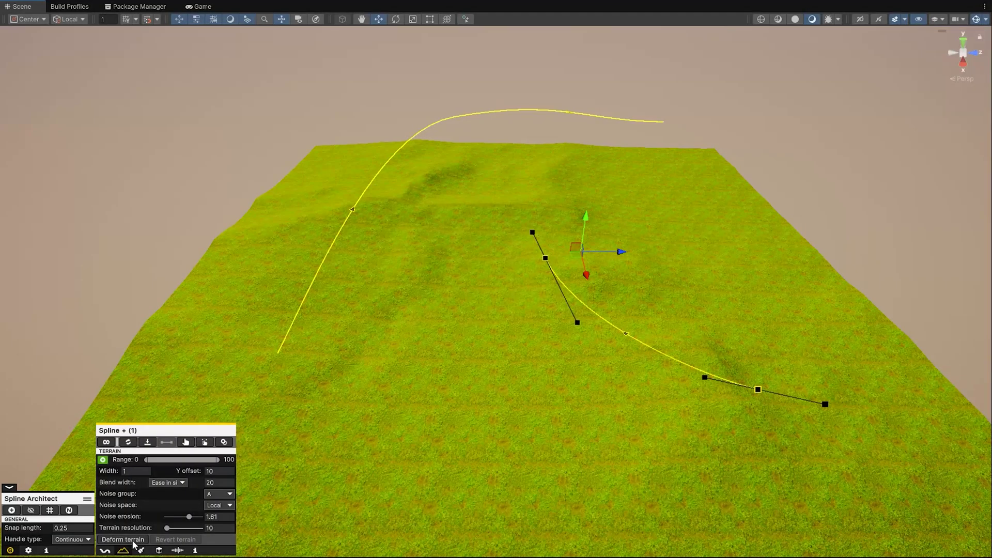
- Deform the terrain along both selected splines and paint it with their cliff and grass layers
{"action": "left_click", "coordinate": [124, 539]}
{"action": "key", "text": "q"}
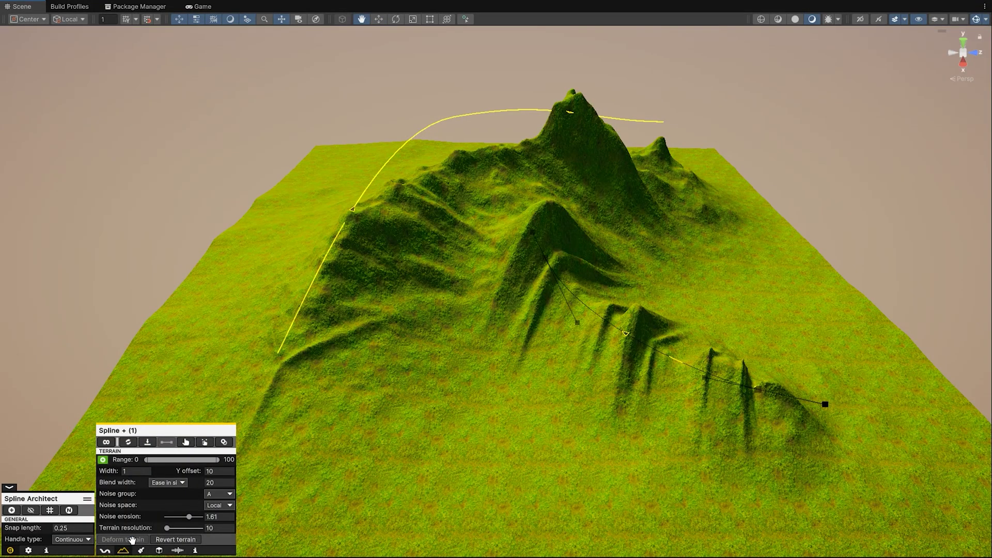
{"action": "left_click", "coordinate": [141, 550]}
{"action": "left_click", "coordinate": [110, 539]}
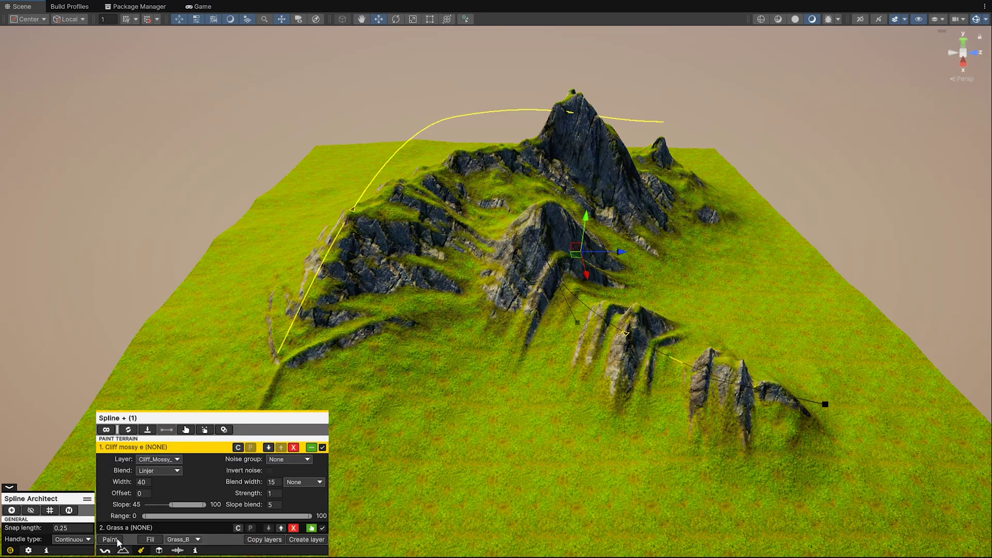
{"action": "key", "text": "q"}
{"action": "left_click", "coordinate": [158, 551]}
{"action": "left_click", "coordinate": [117, 539]}
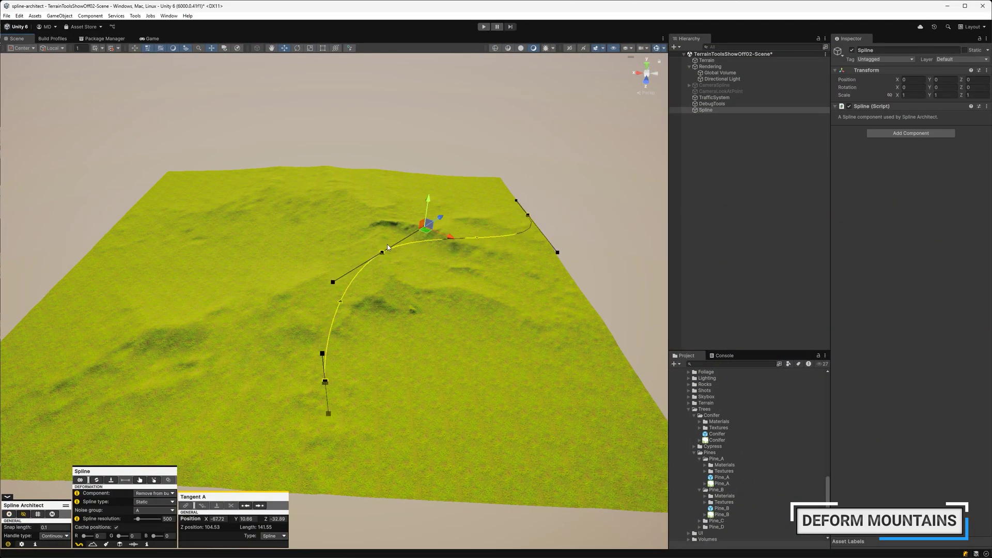
- Raise the spline's middle and far anchors above the terrain and adjust the far tangent, placing the middle anchor at about Y 45.57
{"action": "left_click_drag", "start_coordinate": [387, 244], "coordinate": [386, 173]}
{"action": "left_click", "coordinate": [557, 253]}
{"action": "left_click_drag", "start_coordinate": [557, 249], "coordinate": [512, 231]}
{"action": "left_click", "coordinate": [528, 216]}
{"action": "left_click_drag", "start_coordinate": [536, 187], "coordinate": [552, 136]}
{"action": "left_click", "coordinate": [386, 205], "text": "shift"}
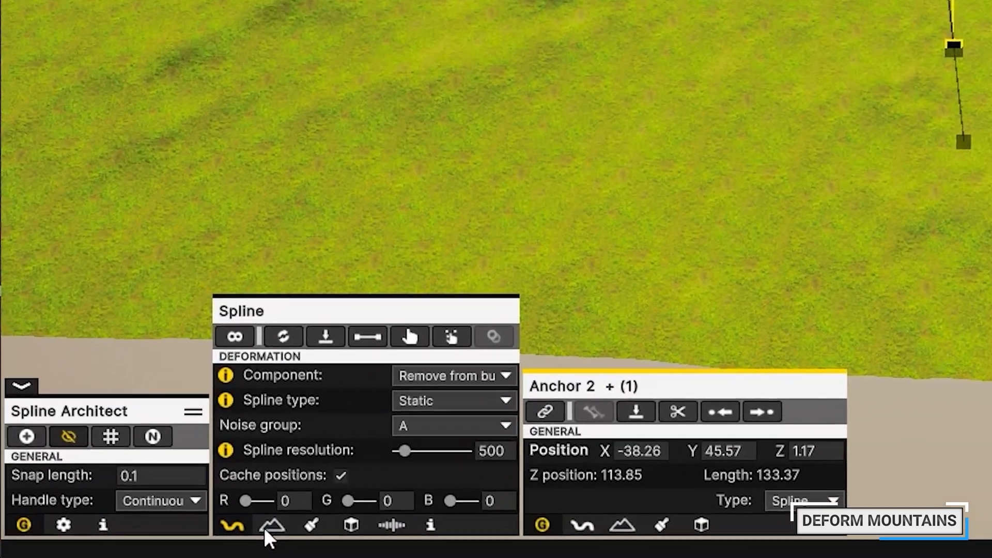
- Deform the terrain along the raised spline using the default terrain settings
{"action": "left_click", "coordinate": [92, 544]}
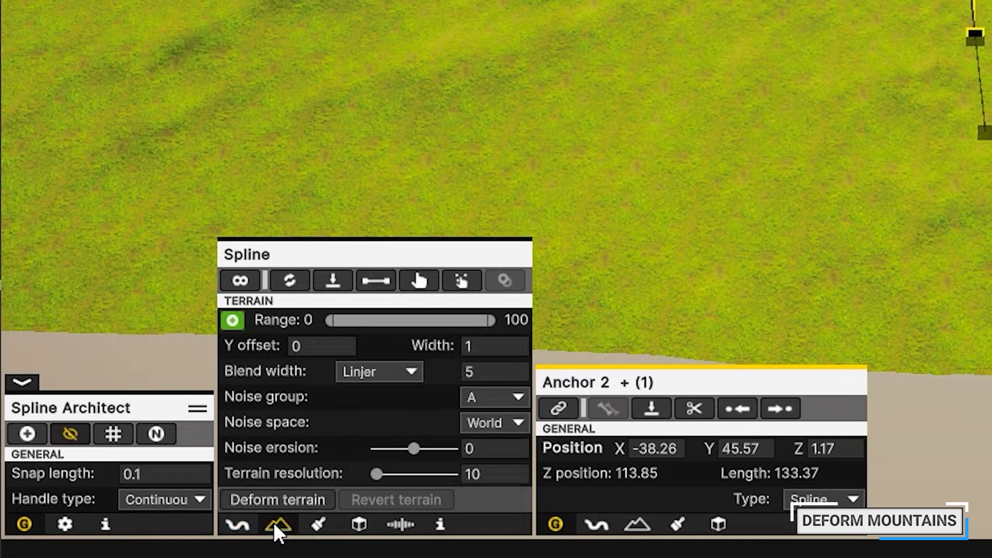
{"action": "left_click", "coordinate": [291, 498]}
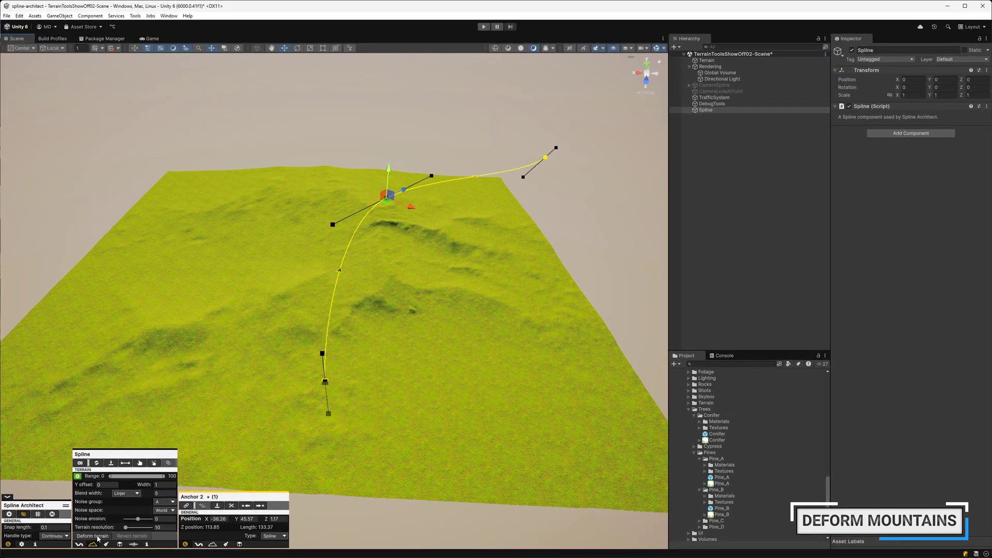
{"action": "left_click", "coordinate": [95, 536]}
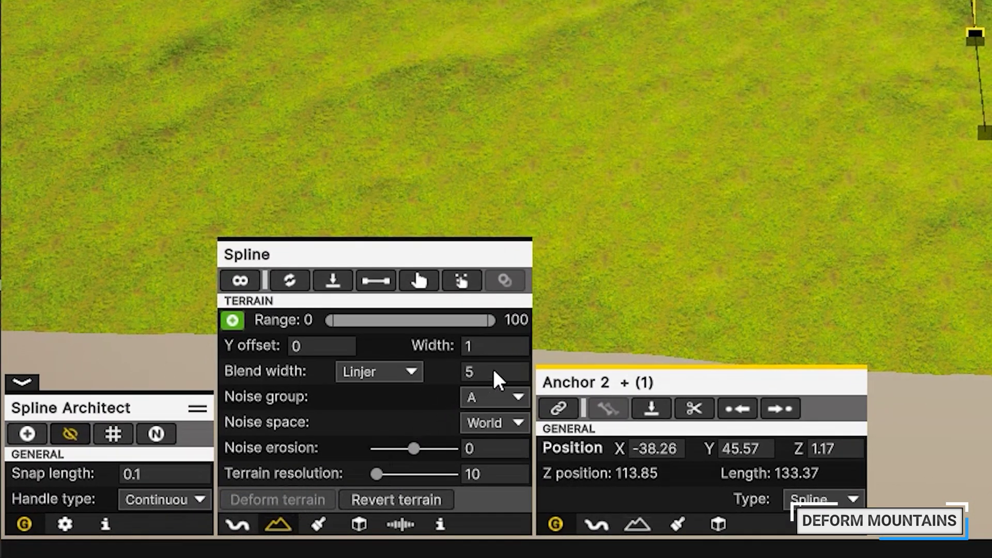
- Set the spline's terrain blend width to 40 and deform the terrain again
{"action": "left_click", "coordinate": [493, 372]}
{"action": "type", "text": "40"}
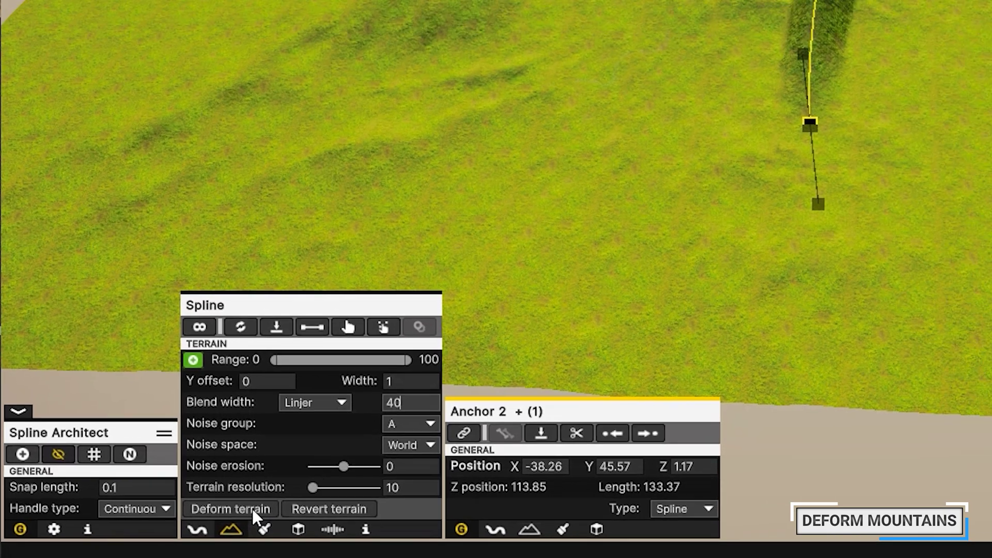
{"action": "left_click", "coordinate": [305, 500]}
{"action": "left_click", "coordinate": [98, 537]}
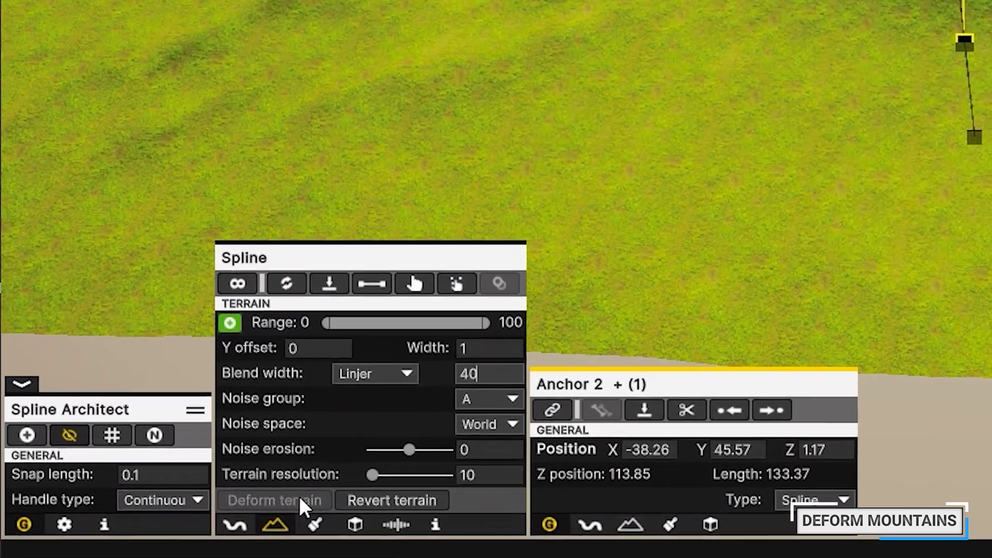
- Switch the blend width's falloff curve to Ease in out sine and reapply the terrain deformation
{"action": "left_click", "coordinate": [380, 379]}
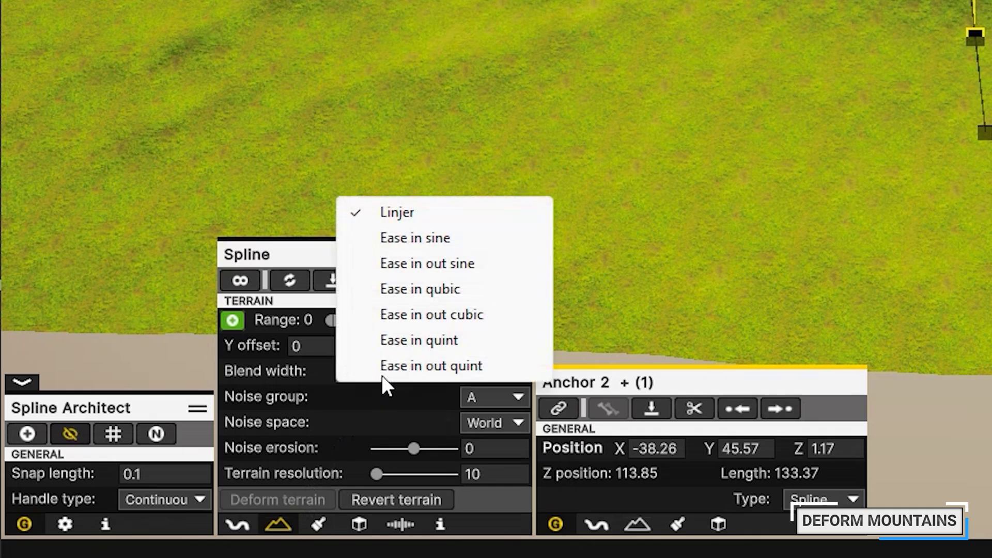
{"action": "left_click", "coordinate": [415, 257]}
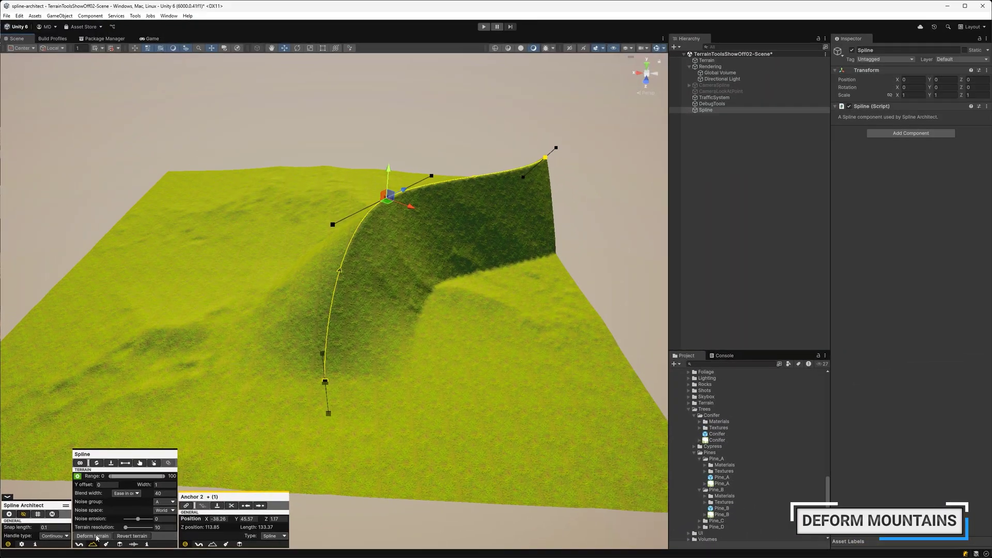
{"action": "left_click", "coordinate": [219, 511]}
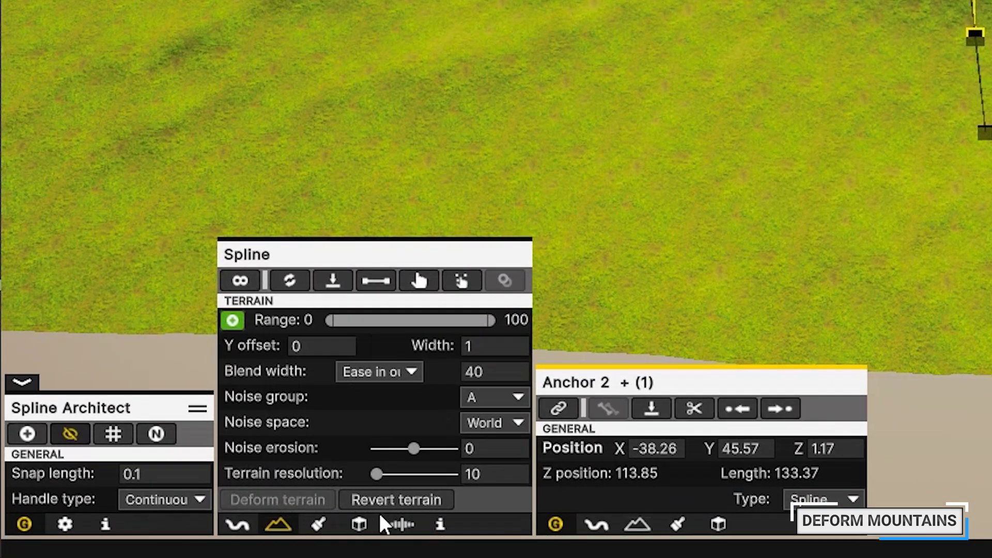
- Add a noise layer of type Fmb noise to the spline and deform the terrain with it
{"action": "left_click", "coordinate": [399, 524]}
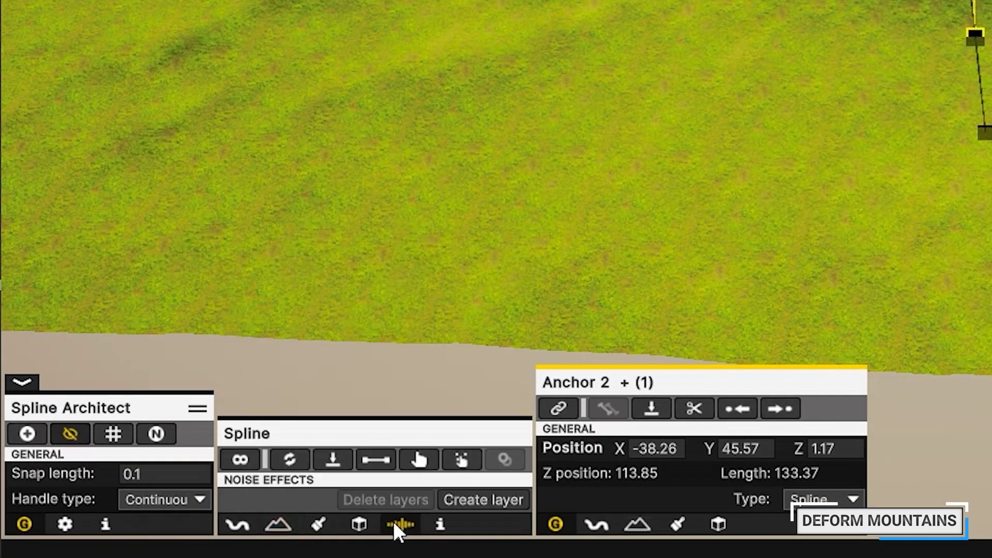
{"action": "left_click", "coordinate": [476, 501]}
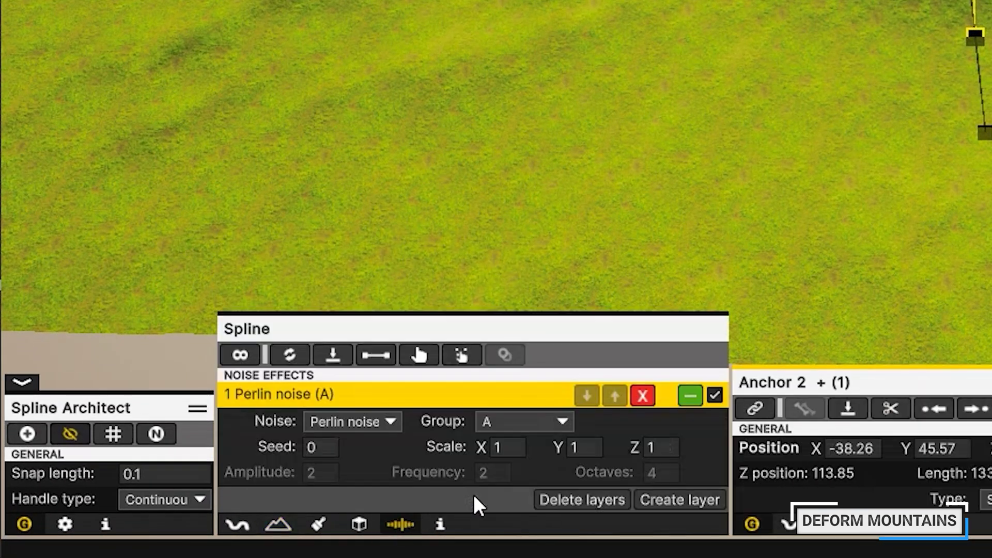
{"action": "left_click", "coordinate": [376, 425]}
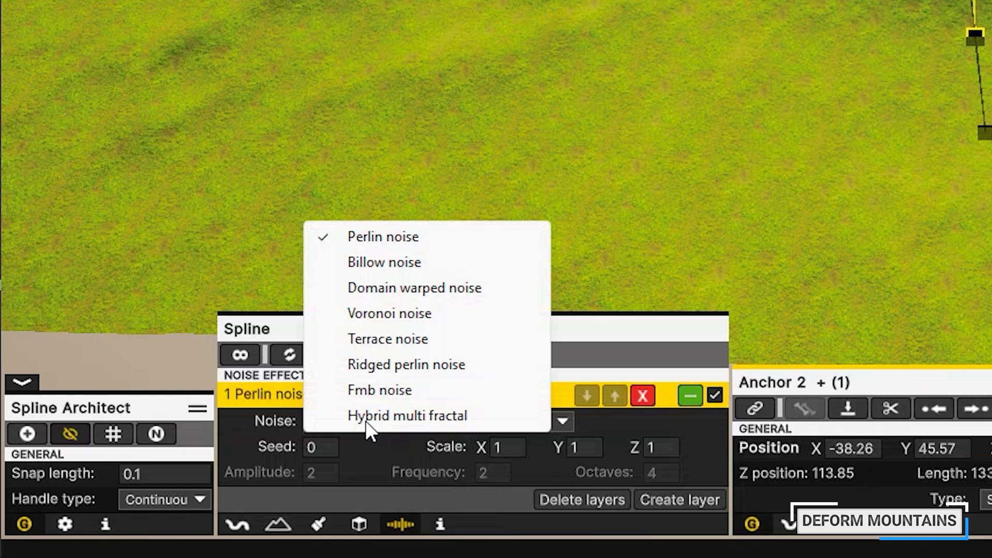
{"action": "left_click", "coordinate": [368, 390]}
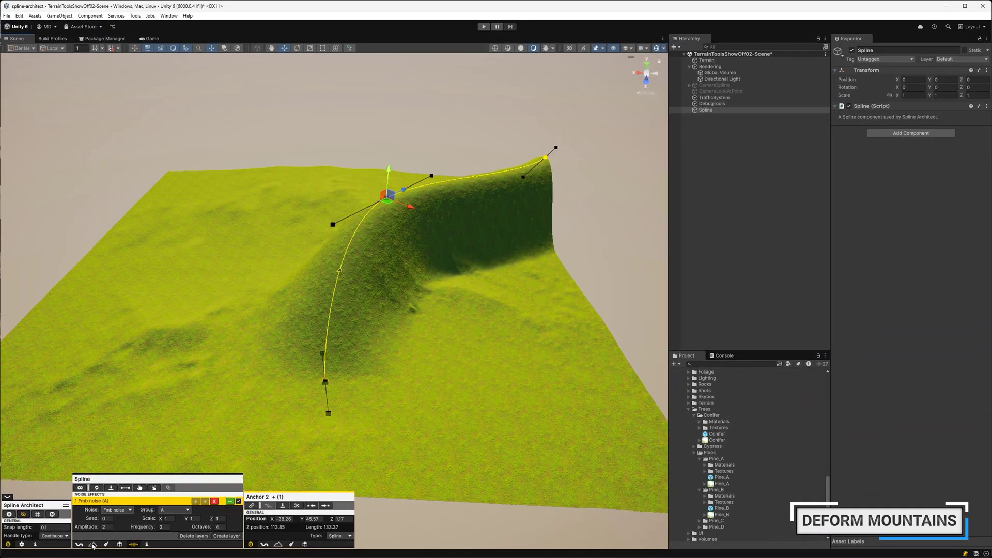
{"action": "left_click", "coordinate": [278, 525]}
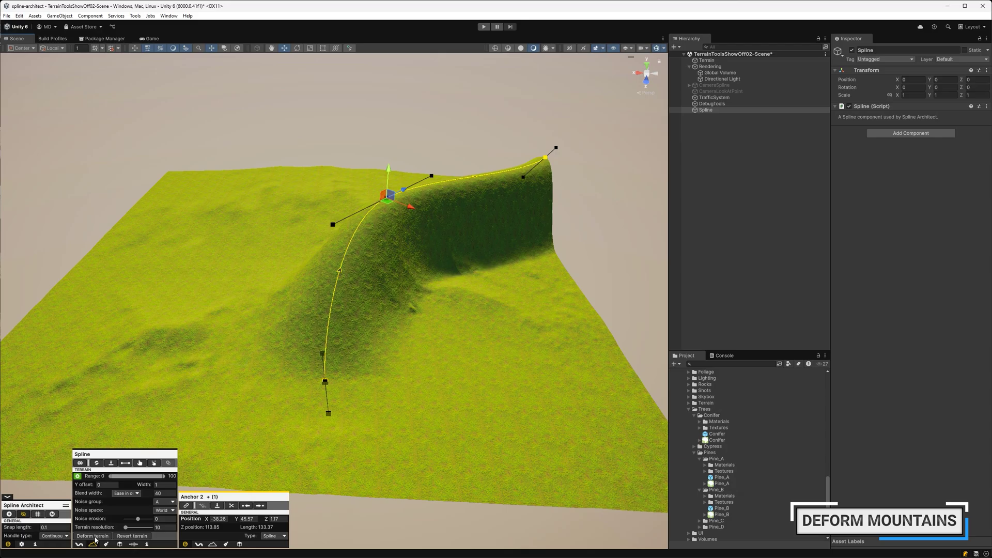
{"action": "left_click", "coordinate": [93, 536]}
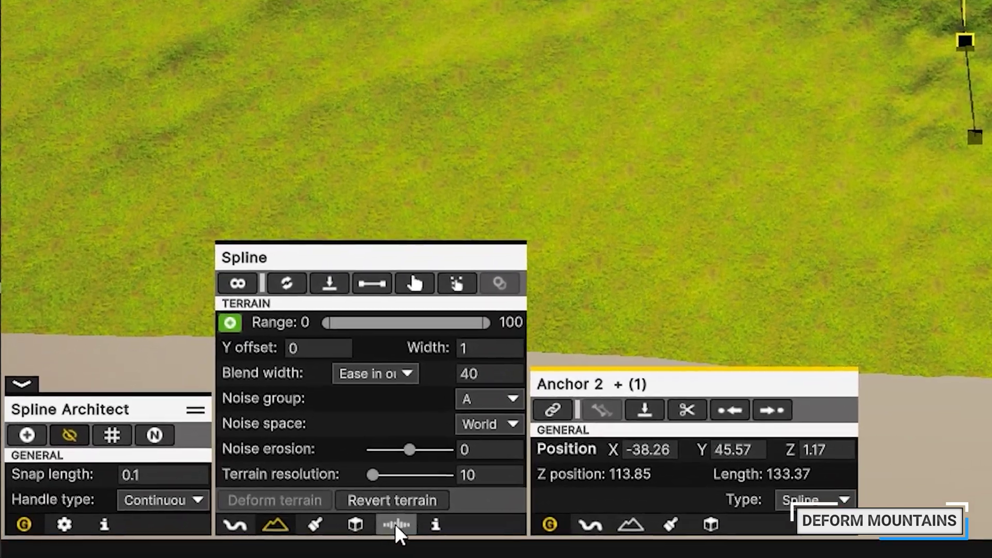
- Set the Fmb noise scale to X 10, Y 12, Z 10 and redeform the terrain
{"action": "left_click", "coordinate": [133, 544]}
{"action": "left_click", "coordinate": [500, 446]}
{"action": "type", "text": "10"}
{"action": "left_click", "coordinate": [571, 447]}
{"action": "type", "text": "12"}
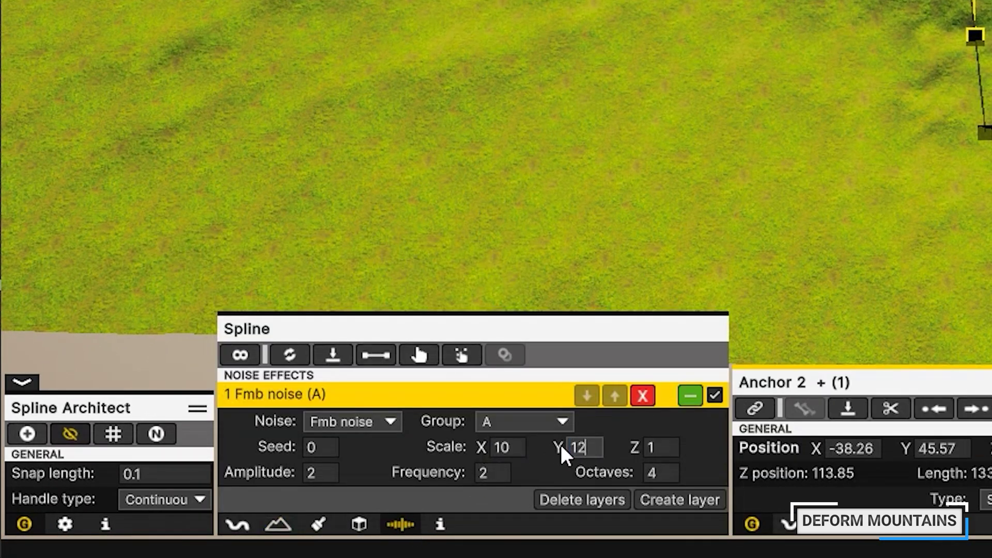
{"action": "left_click", "coordinate": [639, 447]}
{"action": "type", "text": "10"}
{"action": "left_click", "coordinate": [278, 524]}
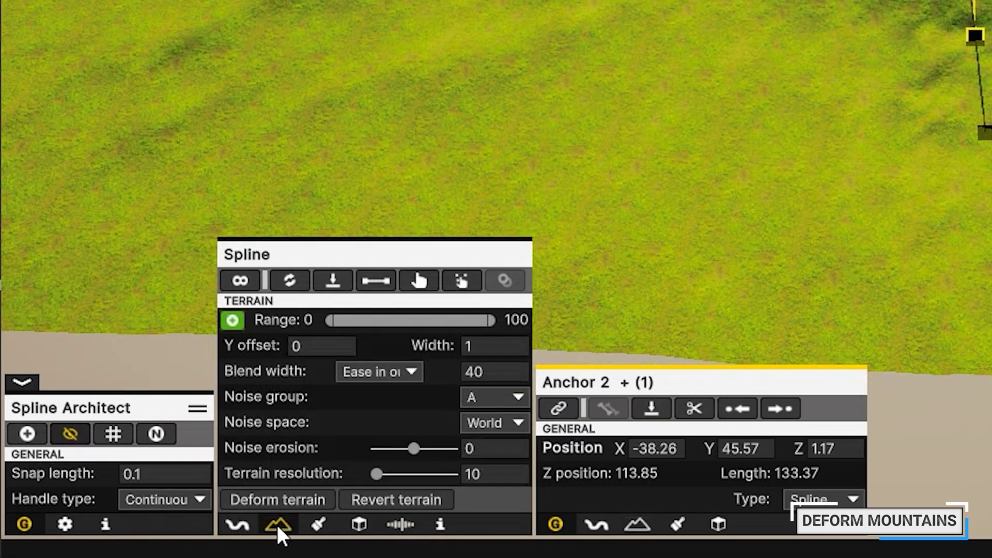
{"action": "left_click", "coordinate": [279, 500]}
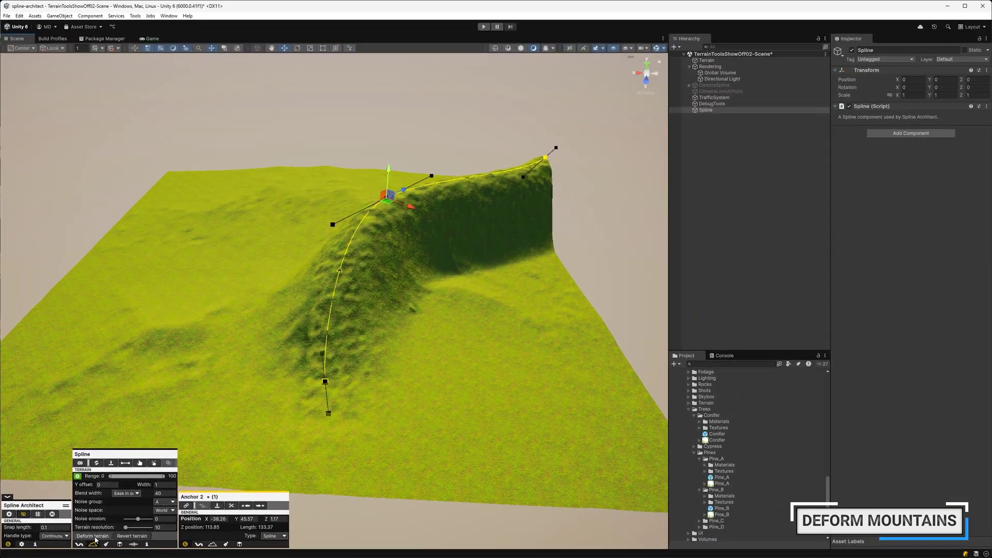
- Redeform the terrain with the adjusted noise and set the spline's noise space to Local
{"action": "left_click", "coordinate": [145, 527]}
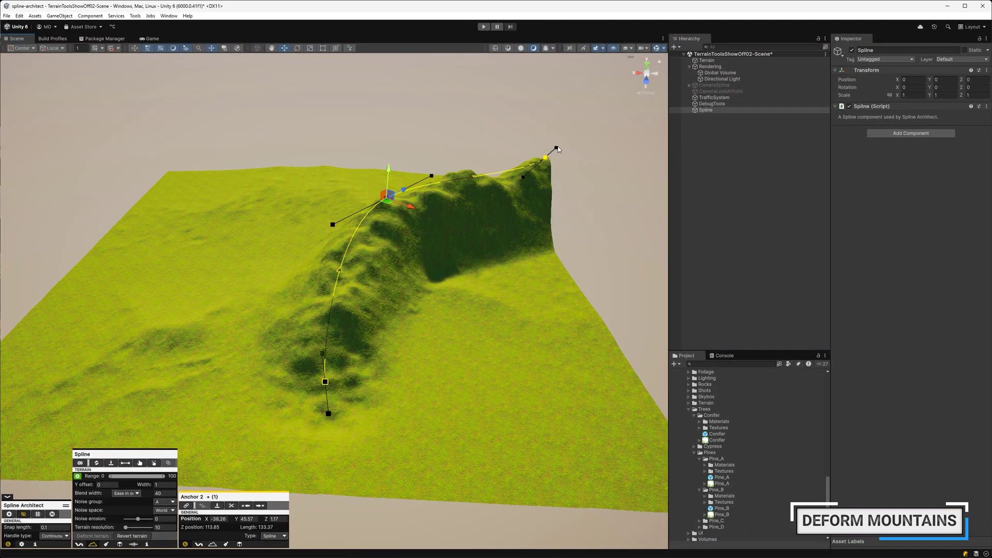
{"action": "left_click", "coordinate": [99, 536]}
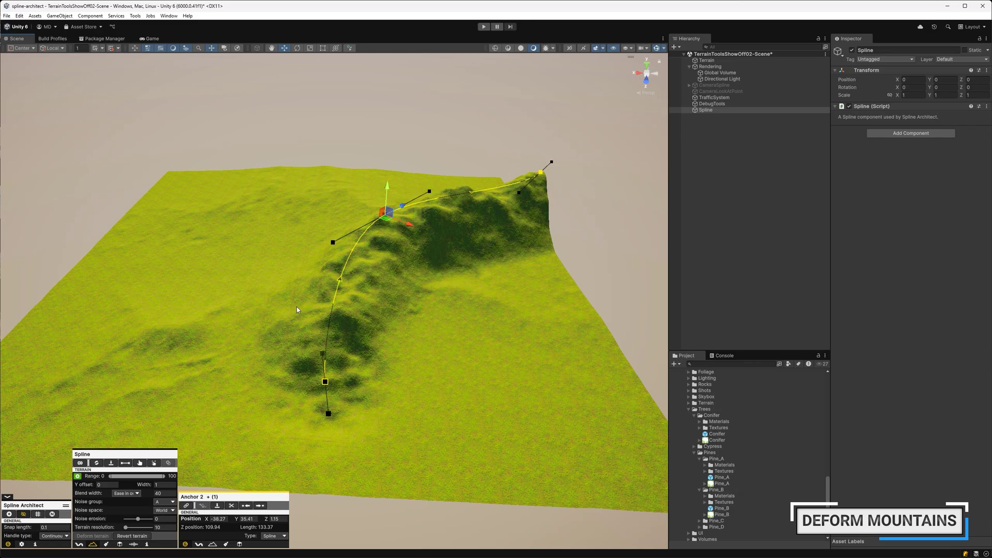
{"action": "left_click", "coordinate": [165, 511]}
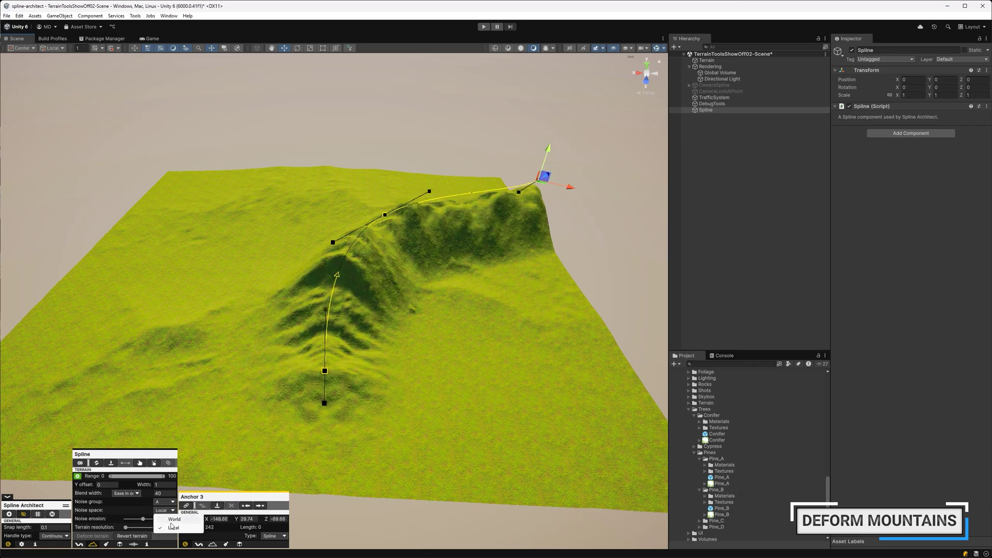
{"action": "left_click", "coordinate": [171, 528]}
- Create a second spline behind the first ridge, raise it to about Y 44.5, and deform the terrain with Ease in sine blending of width 40
{"action": "left_click", "coordinate": [8, 514]}
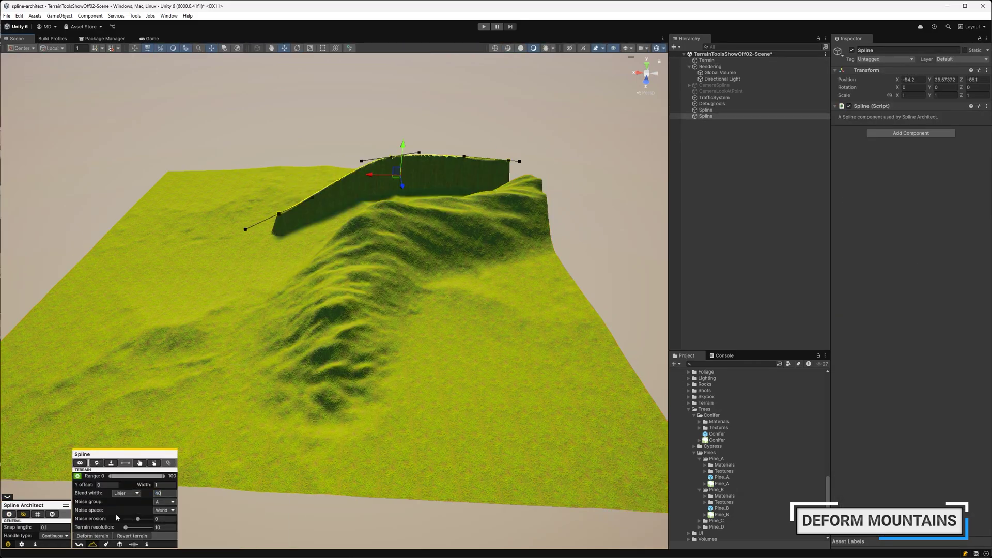
{"action": "left_click", "coordinate": [93, 536]}
{"action": "left_click", "coordinate": [126, 493]}
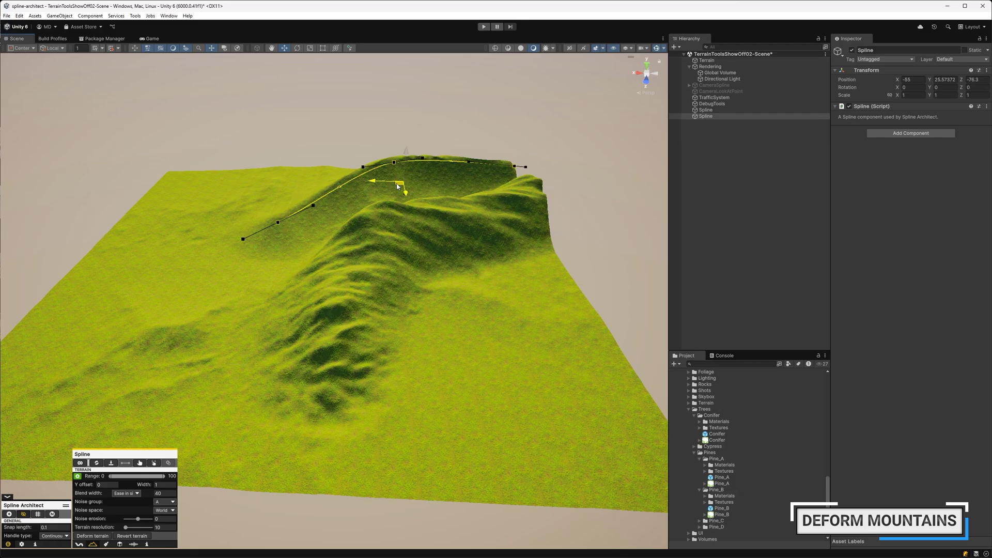
{"action": "left_click_drag", "start_coordinate": [405, 151], "coordinate": [408, 142]}
{"action": "left_click", "coordinate": [101, 535]}
- Give the second spline two Hybrid multi fractal noise layers, the second scaled X 2, Y 0.5, Z 2, and redeform the terrain
{"action": "left_click", "coordinate": [133, 545]}
{"action": "left_click", "coordinate": [117, 510]}
{"action": "left_click", "coordinate": [136, 508]}
{"action": "left_click", "coordinate": [226, 536]}
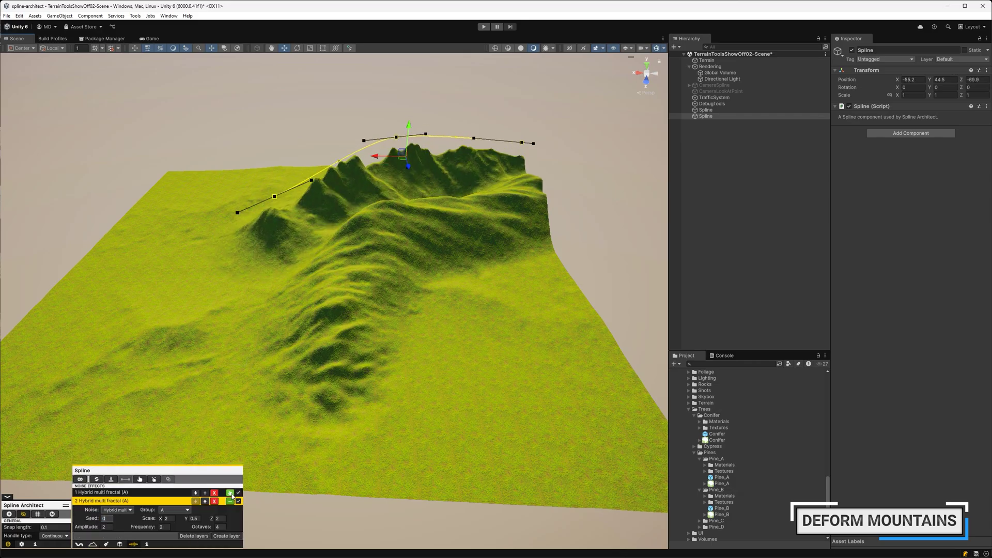
{"action": "left_click", "coordinate": [93, 544]}
{"action": "left_click", "coordinate": [96, 536]}
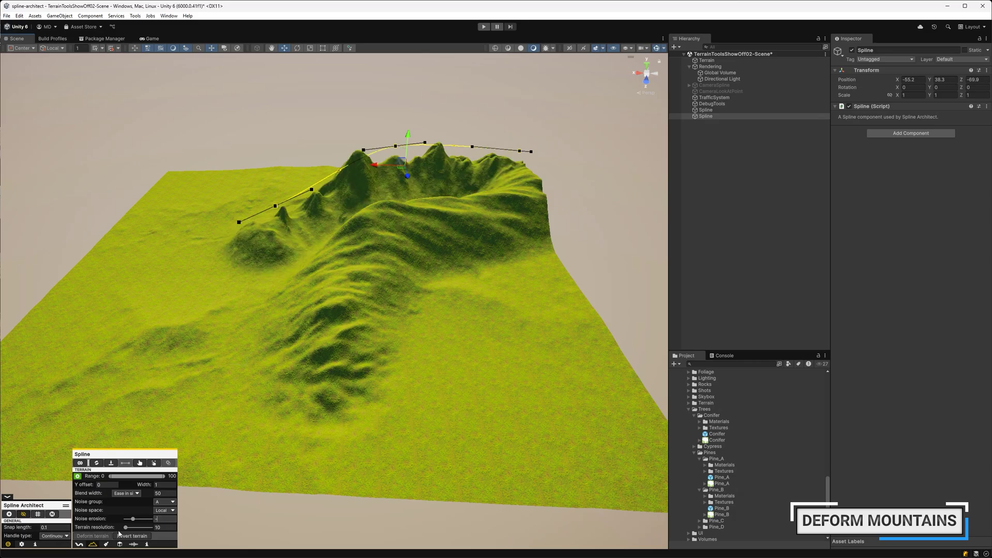
- Raise the second spline and redeform its mountain range with blend width 50 and Local noise space
{"action": "left_click", "coordinate": [98, 536]}
{"action": "left_click_drag", "start_coordinate": [407, 135], "coordinate": [408, 125]}
{"action": "left_click", "coordinate": [98, 537]}
- Create a third spline with three anchors running along the terrain's left edge
{"action": "left_click", "coordinate": [9, 514]}
{"action": "left_click", "coordinate": [84, 443]}
{"action": "left_click", "coordinate": [150, 239]}
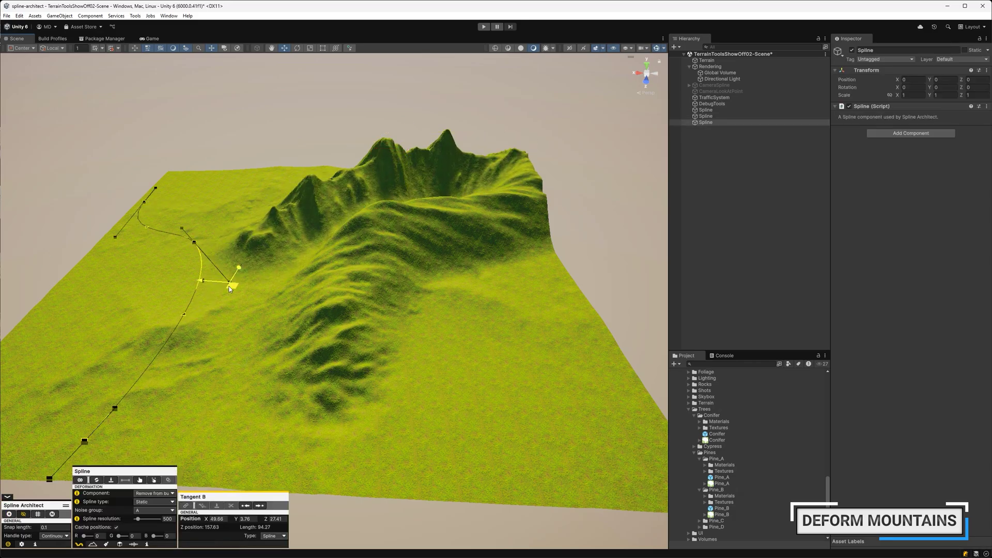
{"action": "left_click", "coordinate": [142, 196]}
- Bend the third spline to follow the terrain's edge and raise its anchors above the ground
{"action": "left_click_drag", "start_coordinate": [171, 310], "coordinate": [141, 297]}
{"action": "left_click", "coordinate": [149, 237]}
{"action": "left_click", "coordinate": [84, 443]}
{"action": "left_click_drag", "start_coordinate": [77, 421], "coordinate": [67, 392]}
{"action": "left_click", "coordinate": [142, 197]}
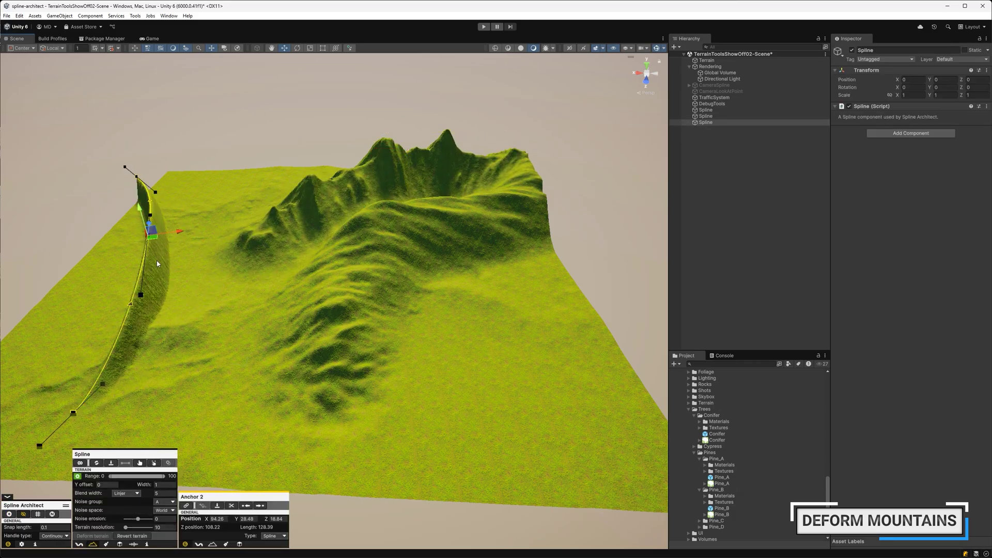
{"action": "mouse_move", "coordinate": [149, 222]}
{"action": "left_mouse_down"}
{"action": "mouse_move", "coordinate": [126, 166]}
{"action": "mouse_move", "coordinate": [148, 215]}
{"action": "left_mouse_up"}
- Set the third spline's blend width to 40 with an Ease in out falloff and deform the terrain along it
{"action": "type", "text": "40"}
{"action": "left_click", "coordinate": [95, 536]}
{"action": "left_click", "coordinate": [126, 494]}
{"action": "left_click", "coordinate": [129, 511]}
{"action": "left_click", "coordinate": [95, 537]}
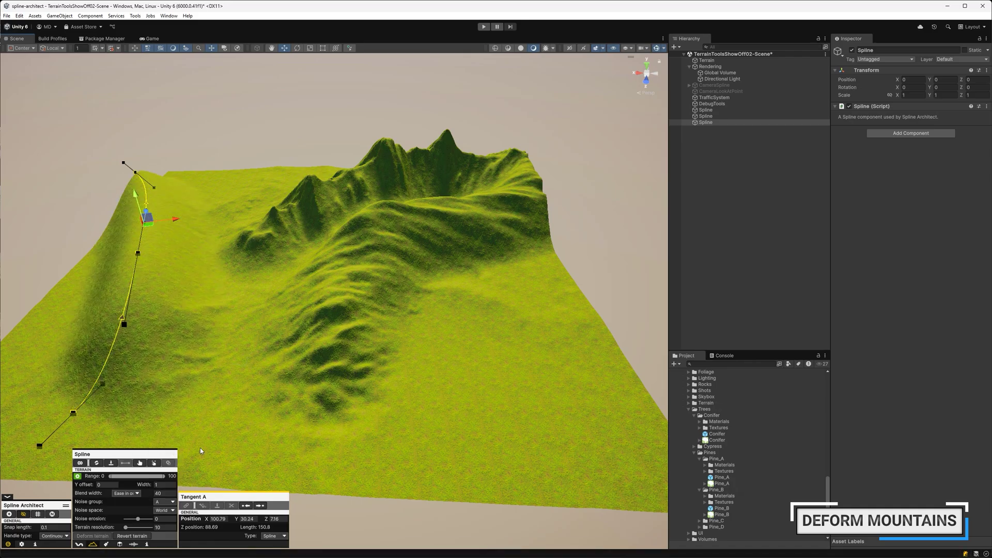
- Add noise to the third spline and redeform the terrain into a rugged ridge
{"action": "left_click", "coordinate": [134, 544]}
{"action": "left_click", "coordinate": [93, 544]}
{"action": "left_click", "coordinate": [95, 538]}
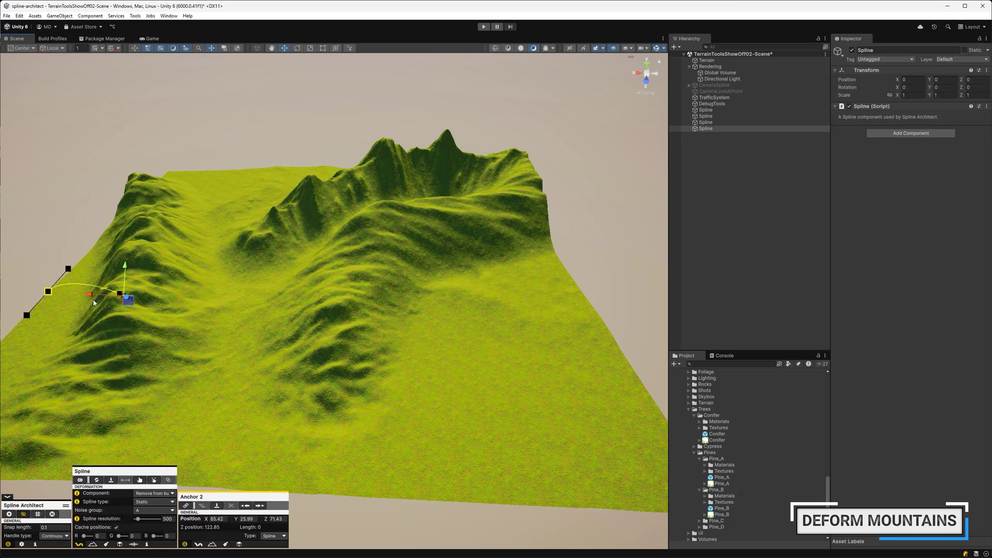
- Set a fourth short spline beside the left ridge to Ease in out blending of width 40 and set up its noise effects
{"action": "left_click", "coordinate": [135, 495]}
{"action": "left_click", "coordinate": [137, 467]}
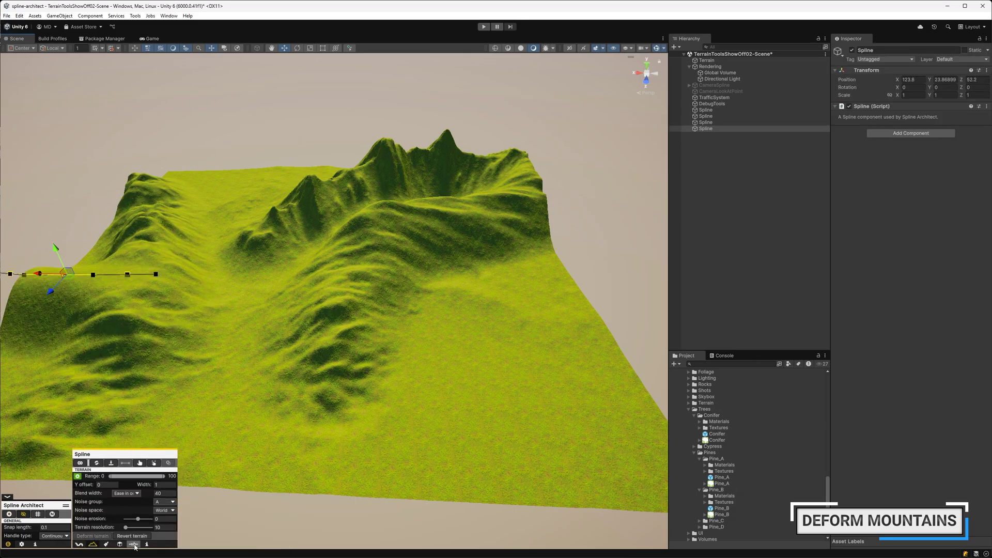
{"action": "left_click", "coordinate": [133, 544]}
{"action": "left_click", "coordinate": [93, 544]}
- Raise the fourth spline's first anchor to about Y 27.54, redeform the terrain with blend width 60, and deselect the spline
{"action": "left_click", "coordinate": [11, 274]}
{"action": "left_click_drag", "start_coordinate": [12, 279], "coordinate": [9, 265]}
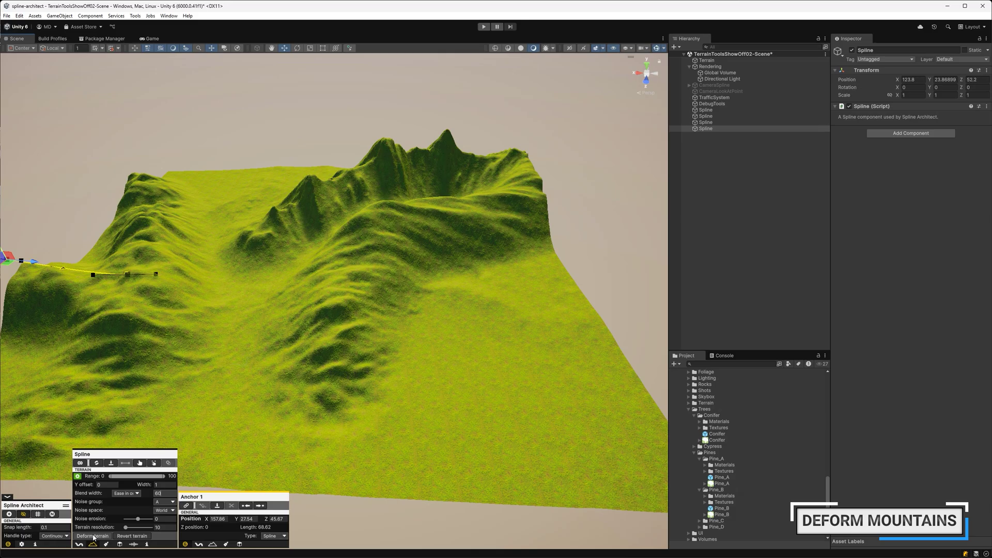
{"action": "left_click", "coordinate": [620, 281]}
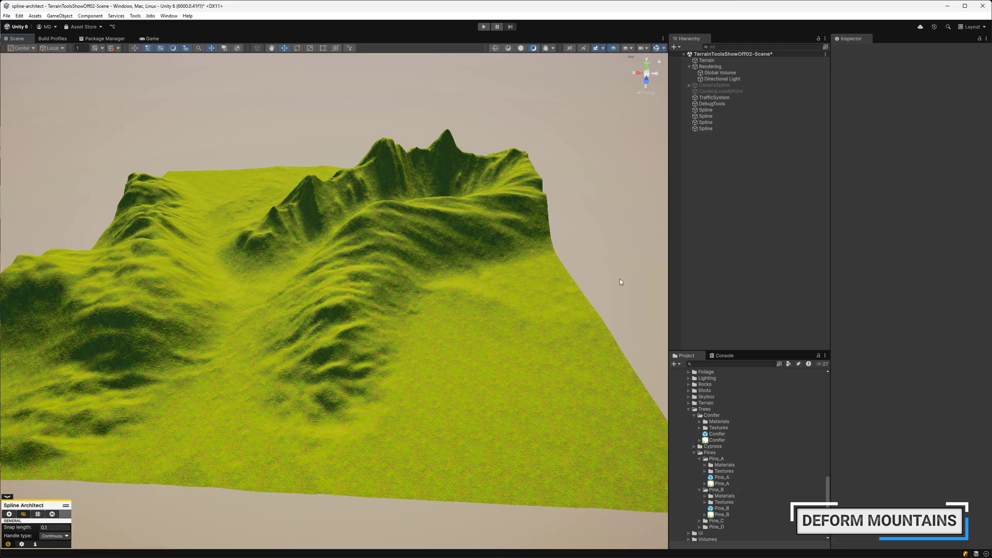
- Draw a new winding spline across the terrain, running from the far right ridge over the middle ridge to the left ridge
{"action": "left_click", "coordinate": [537, 191]}
{"action": "left_click", "coordinate": [421, 198]}
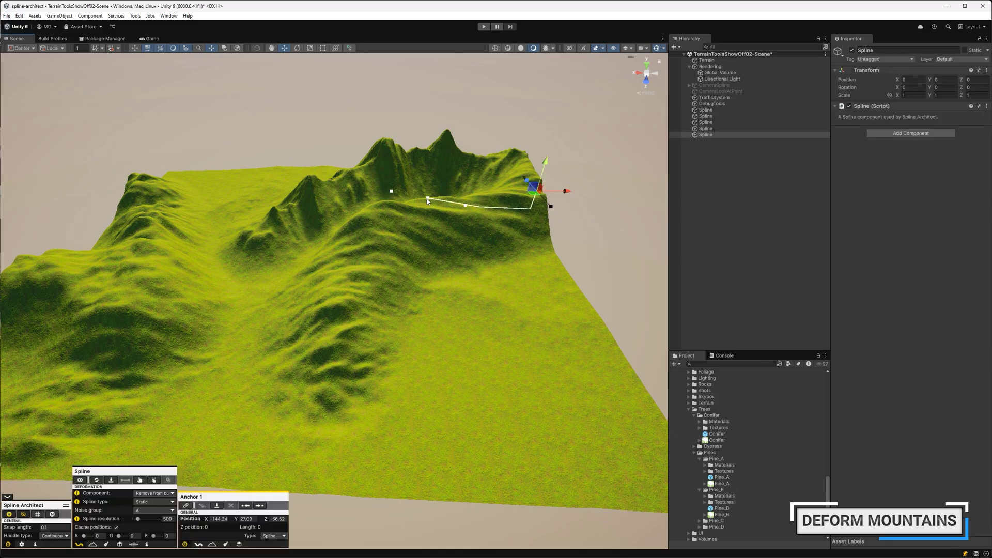
{"action": "left_click", "coordinate": [387, 243]}
{"action": "left_click", "coordinate": [323, 290]}
{"action": "left_click", "coordinate": [251, 286]}
{"action": "left_click", "coordinate": [136, 289]}
{"action": "left_click", "coordinate": [36, 271]}
- Reposition the new spline's last two anchors and handles so it curves smoothly over the left ridge
{"action": "left_click_drag", "start_coordinate": [37, 272], "coordinate": [64, 257]}
{"action": "left_click_drag", "start_coordinate": [136, 290], "coordinate": [143, 269]}
{"action": "left_click", "coordinate": [131, 291]}
{"action": "left_click_drag", "start_coordinate": [26, 258], "coordinate": [43, 245]}
{"action": "left_click", "coordinate": [79, 243]}
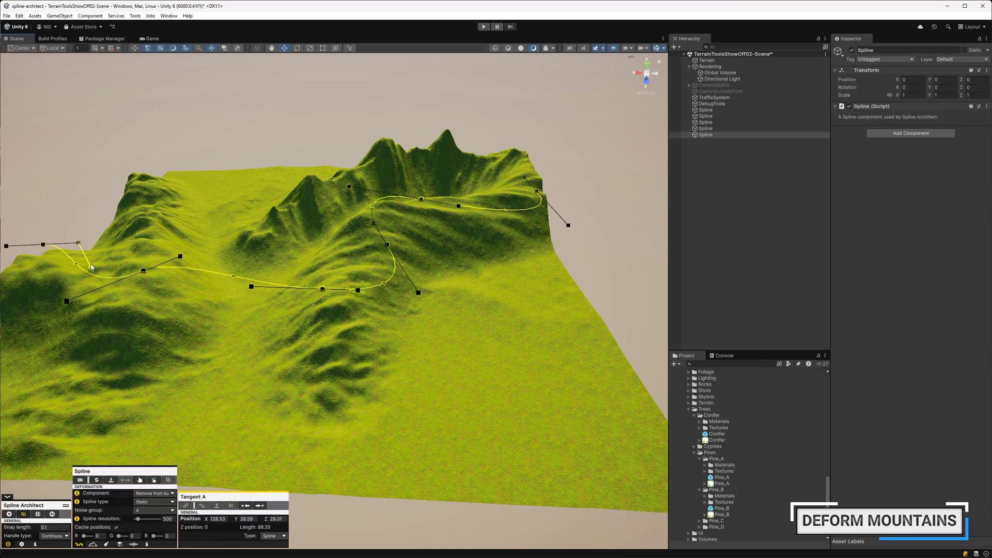
- Reshape the spline's middle and starting anchors and handles into smooth bends across the middle and right ridges
{"action": "left_click_drag", "start_coordinate": [323, 289], "coordinate": [344, 285]}
{"action": "left_click_drag", "start_coordinate": [388, 245], "coordinate": [366, 220]}
{"action": "left_click", "coordinate": [396, 267]}
{"action": "mouse_move", "coordinate": [400, 243]}
{"action": "left_mouse_down"}
{"action": "mouse_move", "coordinate": [394, 225]}
{"action": "mouse_move", "coordinate": [406, 226]}
{"action": "left_mouse_up"}
{"action": "left_click_drag", "start_coordinate": [421, 199], "coordinate": [454, 201]}
{"action": "left_click", "coordinate": [382, 190]}
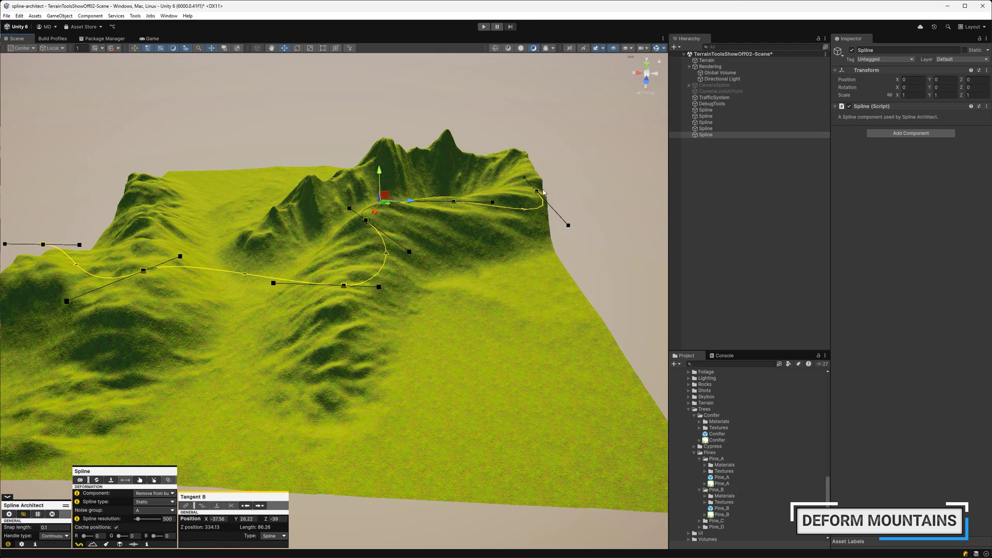
{"action": "left_click_drag", "start_coordinate": [536, 191], "coordinate": [540, 188]}
{"action": "left_click_drag", "start_coordinate": [528, 175], "coordinate": [466, 185]}
{"action": "left_click_drag", "start_coordinate": [491, 208], "coordinate": [457, 213]}
- Deform the terrain along the new spline with a width of 8 and a blend width of 7
{"action": "left_click", "coordinate": [93, 544]}
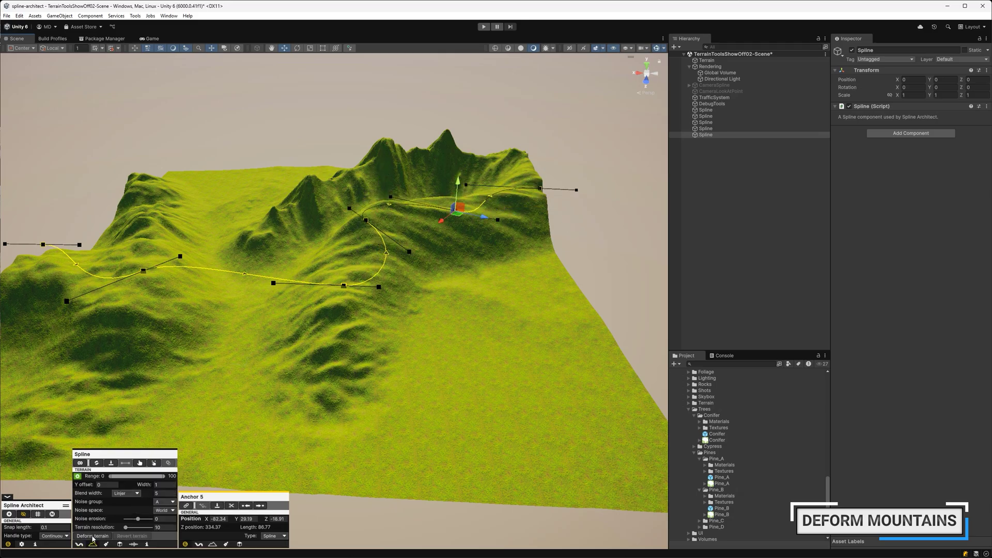
{"action": "left_click", "coordinate": [93, 537]}
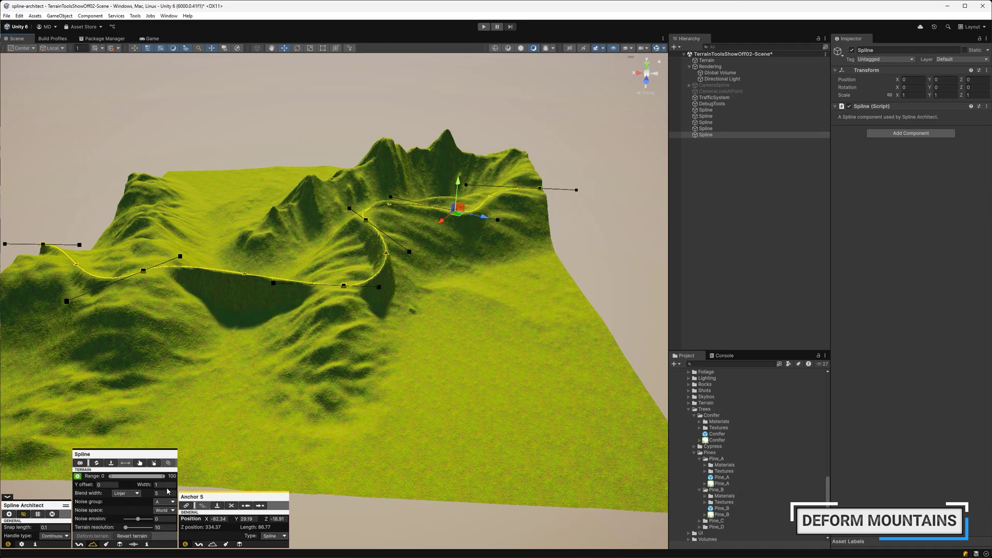
{"action": "left_click", "coordinate": [164, 485]}
{"action": "type", "text": "8"}
{"action": "left_click", "coordinate": [89, 536]}
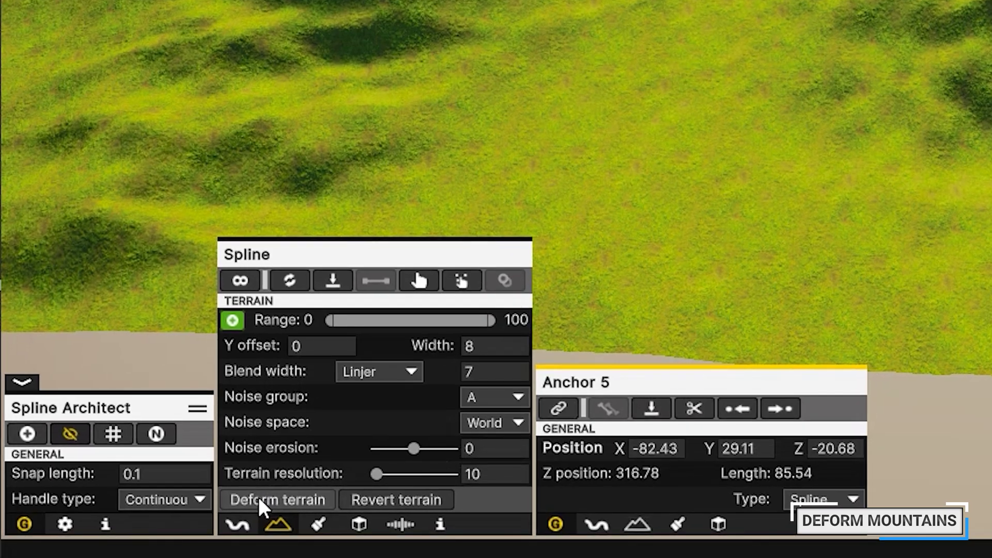
{"action": "left_click", "coordinate": [259, 501]}
- Limit the spline's terrain deformation range to 0–26 and redeform the terrain
{"action": "left_click_drag", "start_coordinate": [490, 320], "coordinate": [395, 321]}
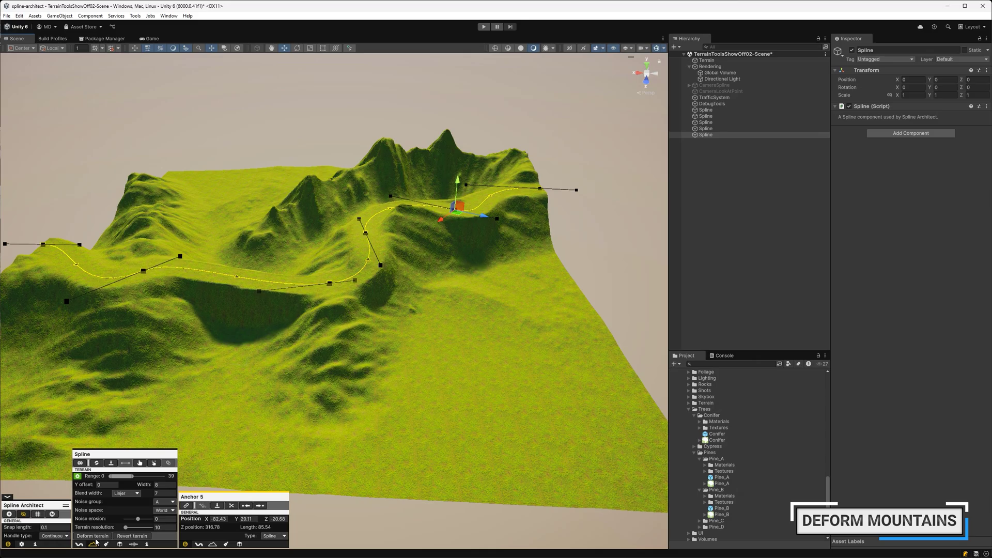
{"action": "left_click", "coordinate": [147, 529]}
{"action": "left_click_drag", "start_coordinate": [202, 435], "coordinate": [182, 434]}
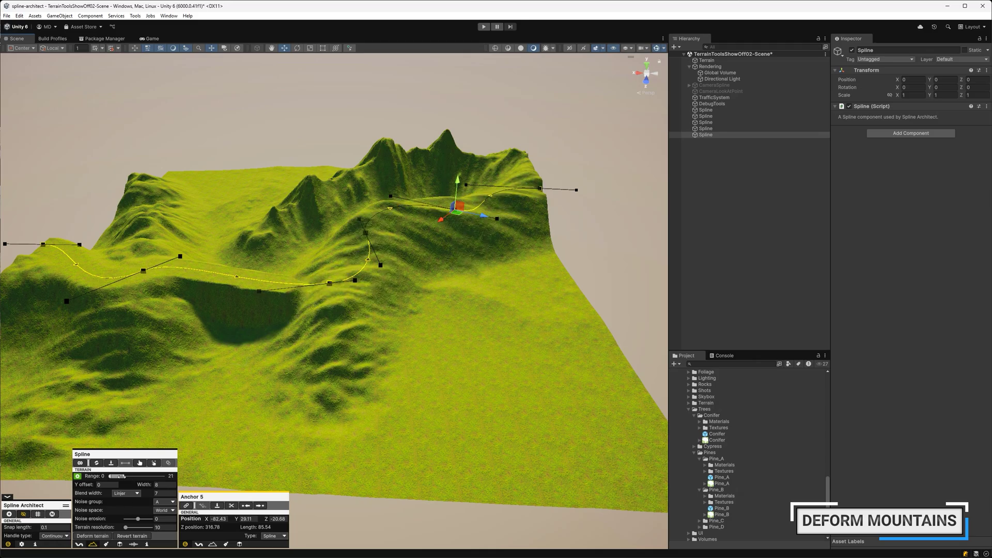
{"action": "left_click", "coordinate": [152, 527]}
{"action": "left_click_drag", "start_coordinate": [119, 476], "coordinate": [127, 476]}
{"action": "left_click", "coordinate": [100, 536]}
{"action": "left_click", "coordinate": [101, 537]}
- Add a second terrain deformation range of 40–100 to the spline and redeform, leaving a gap for a bridge
{"action": "left_click", "coordinate": [78, 476]}
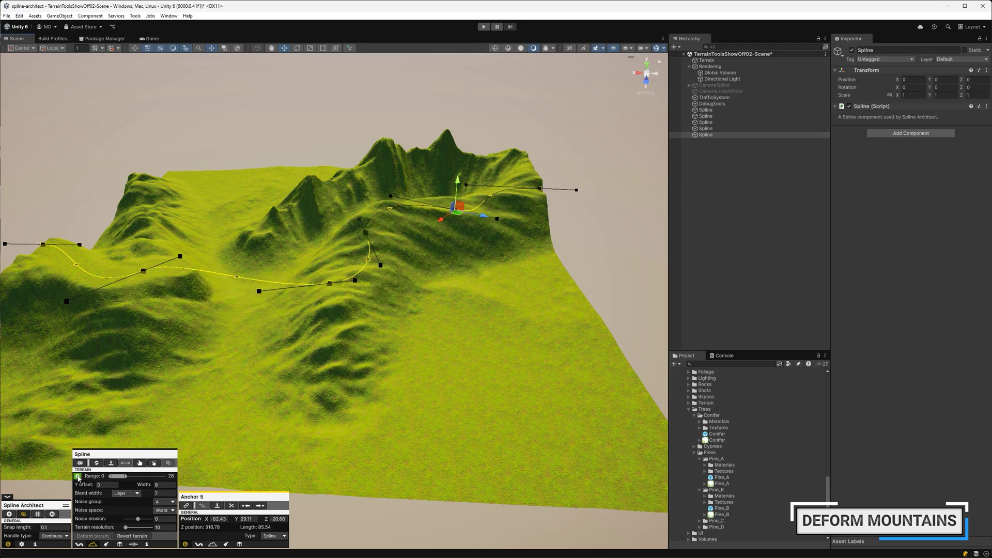
{"action": "left_click_drag", "start_coordinate": [110, 476], "coordinate": [132, 478]}
{"action": "left_click", "coordinate": [101, 536]}
{"action": "left_click", "coordinate": [104, 538]}
{"action": "left_click", "coordinate": [104, 538]}
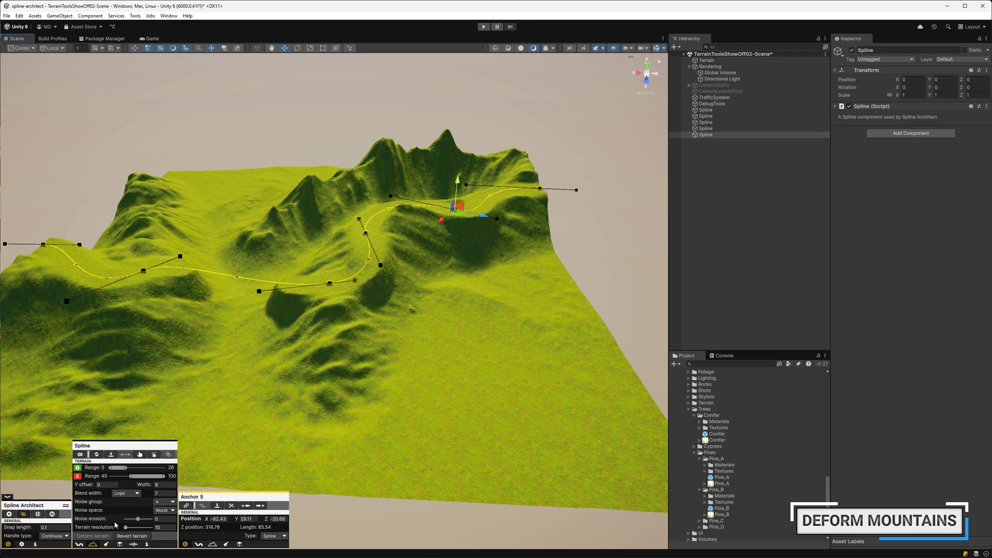
{"action": "left_click", "coordinate": [104, 537]}
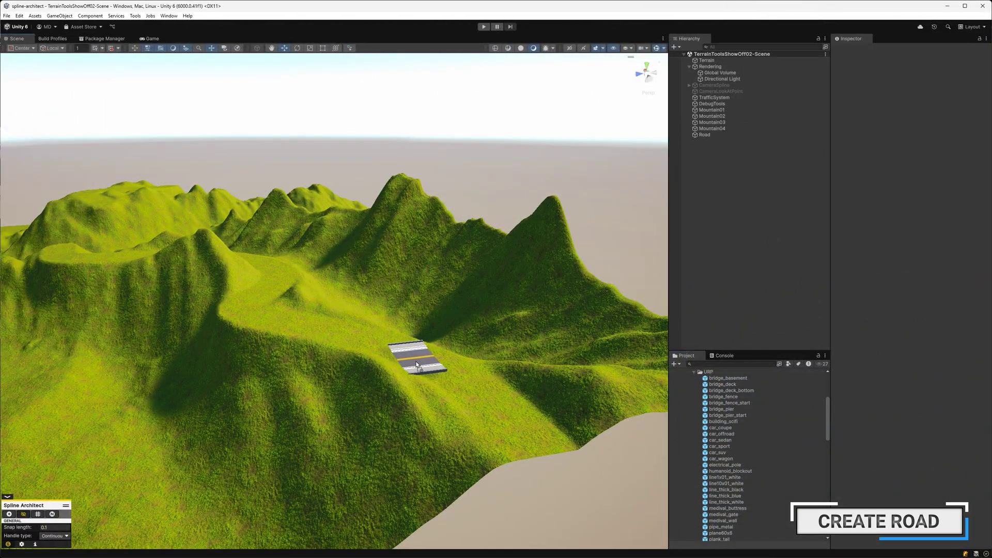
- Place the bridge_deck prefab under the Road spline, center it on the spline and slide it to about Z 402.2
{"action": "left_click_drag", "start_coordinate": [416, 365], "coordinate": [417, 364]}
{"action": "left_click", "coordinate": [717, 141]}
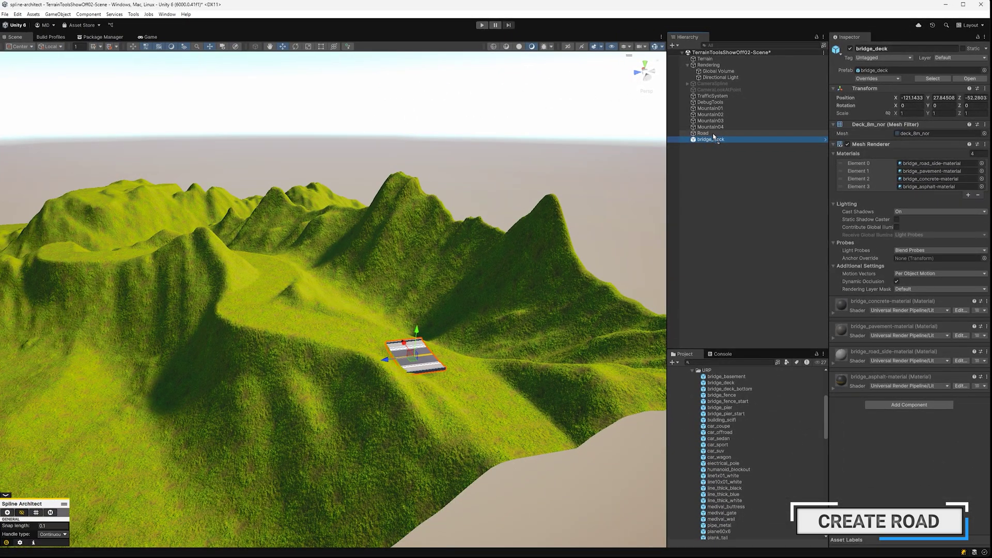
{"action": "left_click_drag", "start_coordinate": [714, 136], "coordinate": [714, 134]}
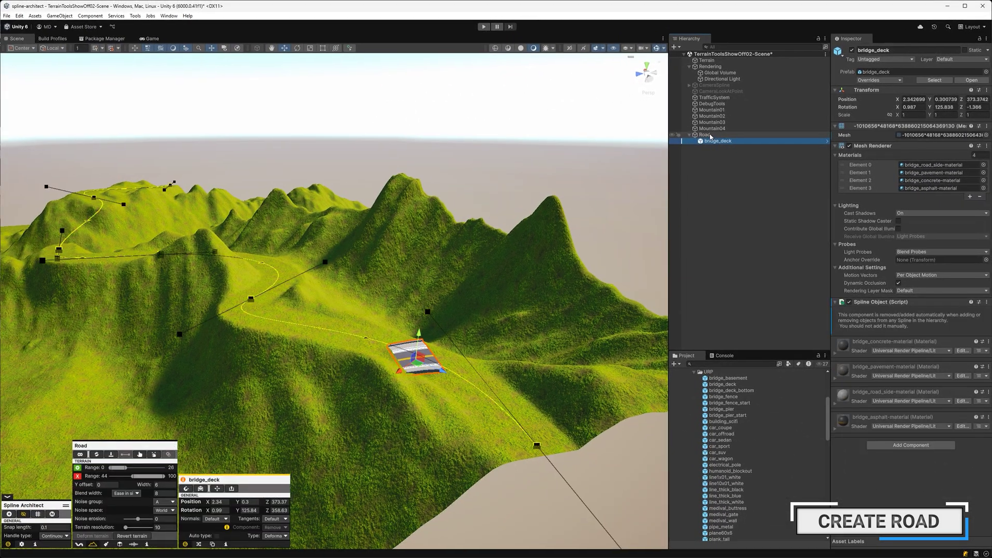
{"action": "left_click", "coordinate": [217, 489]}
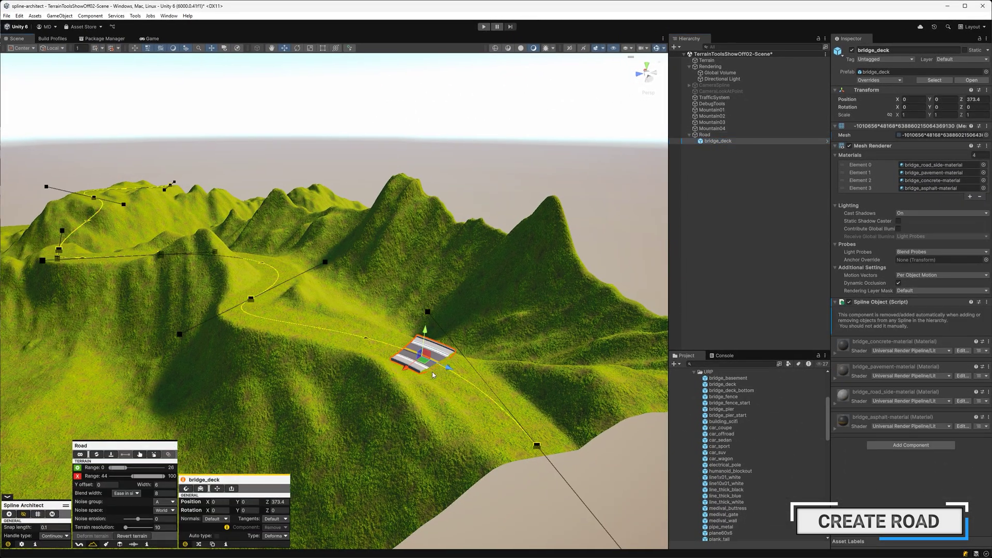
{"action": "left_click_drag", "start_coordinate": [448, 369], "coordinate": [549, 460]}
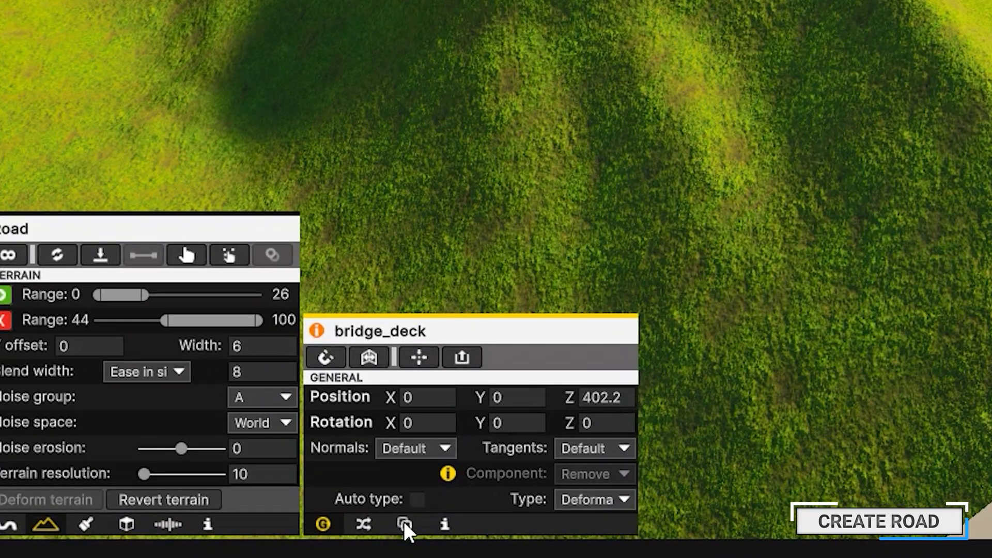
- Clone bridge_deck backward along the Road spline and set the clones' Z offset to 8
{"action": "left_click", "coordinate": [212, 544]}
{"action": "left_click", "coordinate": [597, 421]}
{"action": "type", "text": "10"}
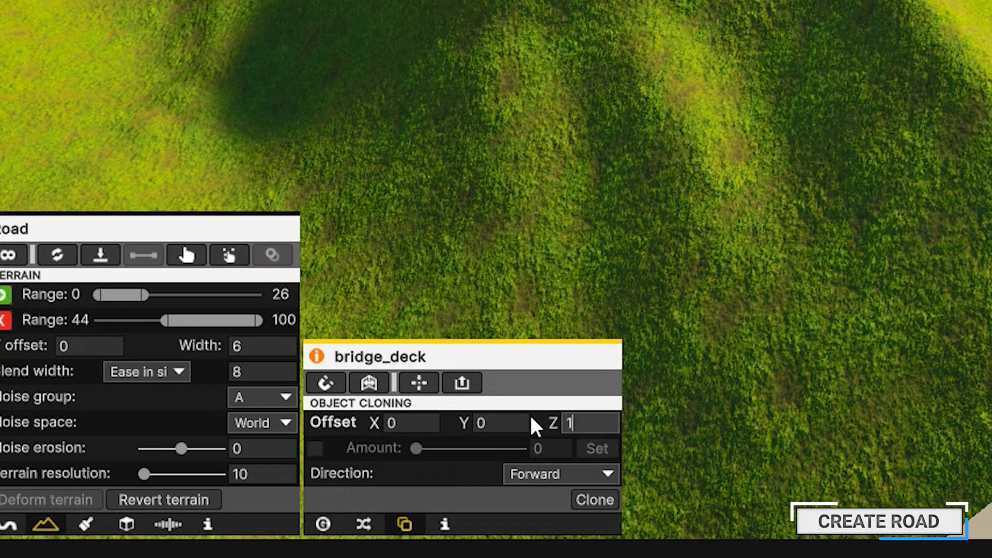
{"action": "left_click", "coordinate": [539, 470]}
{"action": "left_click", "coordinate": [570, 526]}
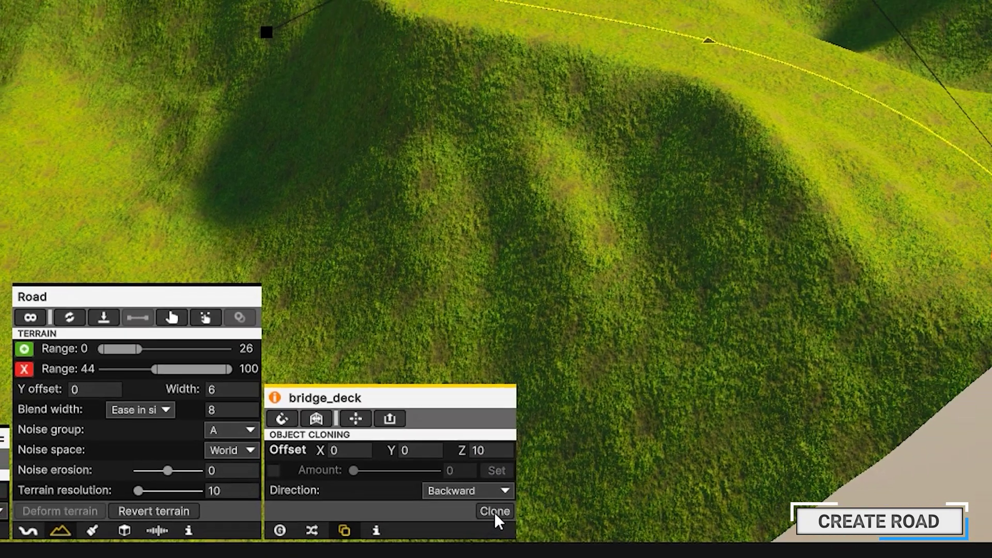
{"action": "left_click", "coordinate": [594, 499]}
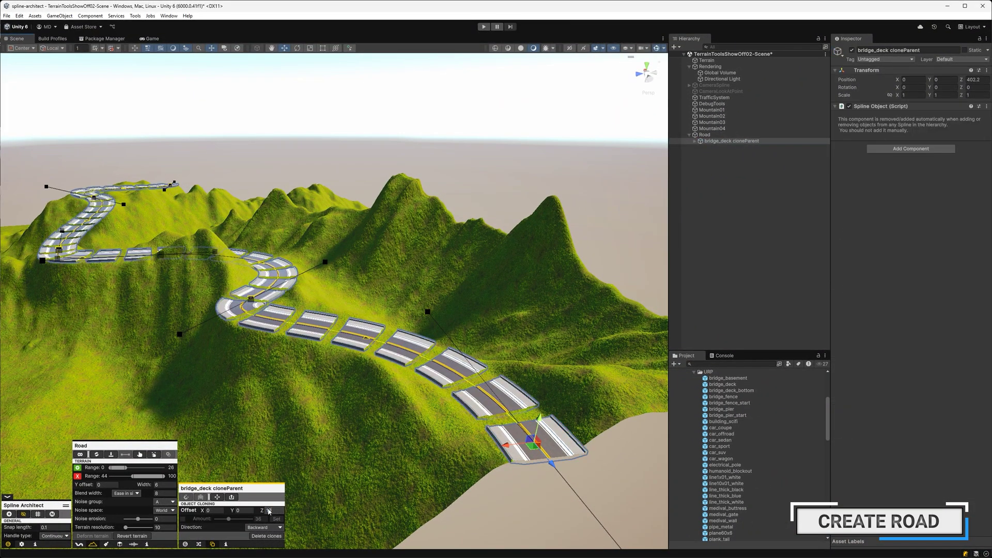
{"action": "left_click_drag", "start_coordinate": [265, 510], "coordinate": [278, 513]}
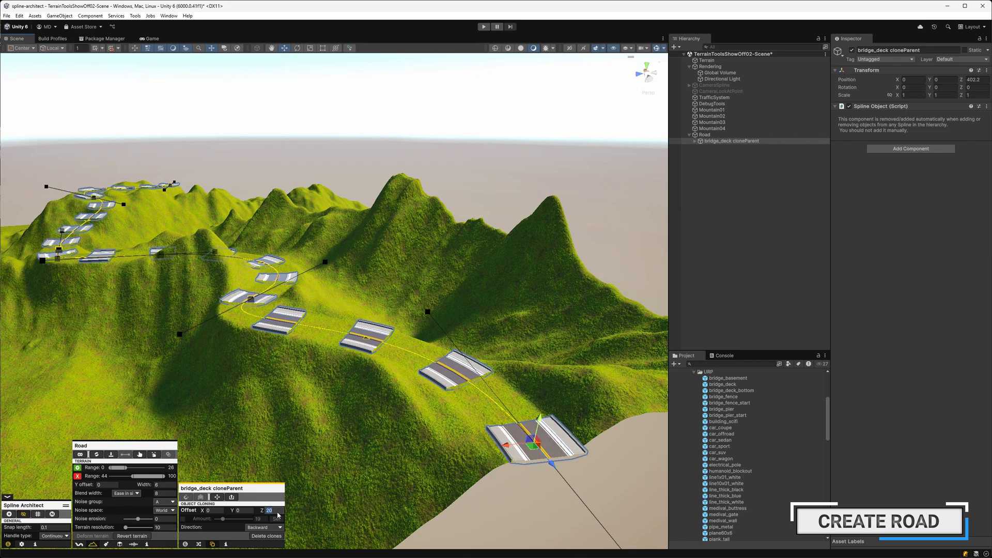
{"action": "type", "text": "8"}
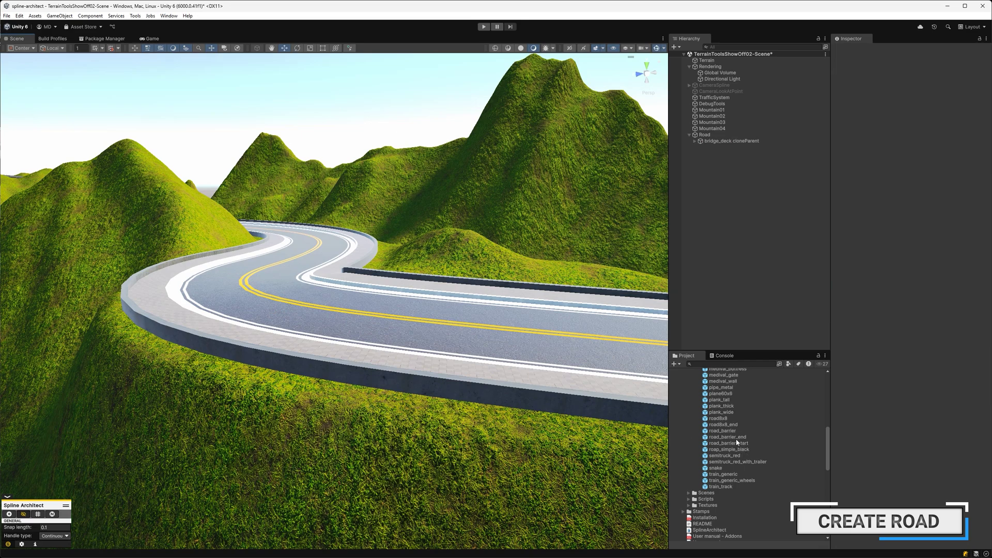
- Add the road_barrier and road_barrier_end prefabs along the road's outer edge and line them up
{"action": "left_click_drag", "start_coordinate": [737, 443], "coordinate": [360, 322]}
{"action": "left_click_drag", "start_coordinate": [386, 356], "coordinate": [491, 369]}
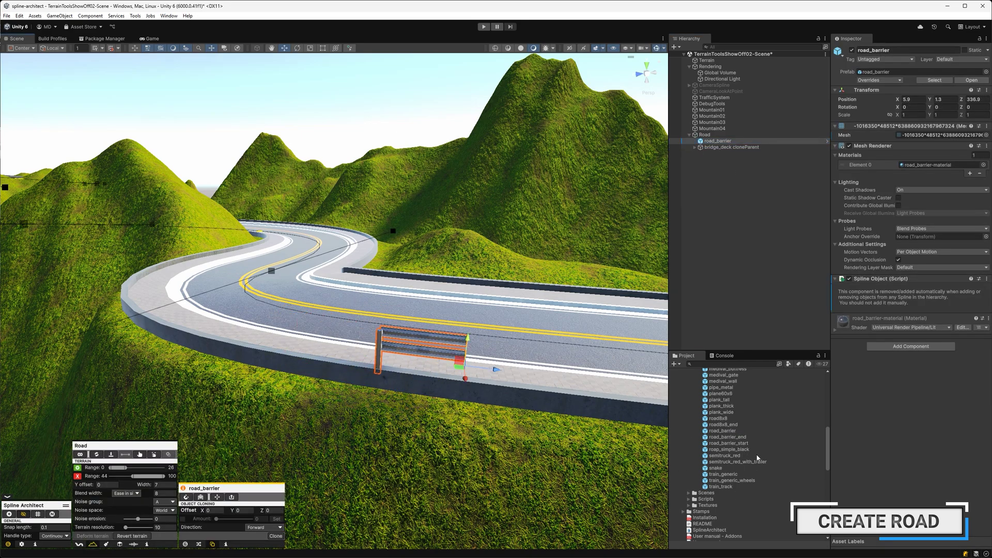
{"action": "left_click_drag", "start_coordinate": [730, 437], "coordinate": [507, 345]}
{"action": "left_click", "coordinate": [186, 545]}
{"action": "left_click", "coordinate": [186, 489]}
{"action": "left_click_drag", "start_coordinate": [538, 378], "coordinate": [325, 351]}
- Duplicate the road_barrier segment twice and add the neighbouring barrier pieces to the selection
{"action": "left_click", "coordinate": [444, 349]}
{"action": "key", "text": "ctrl+d"}
{"action": "key", "text": "ctrl+d"}
{"action": "left_click", "coordinate": [357, 338], "text": "shift"}
{"action": "left_click", "coordinate": [450, 345], "text": "shift"}
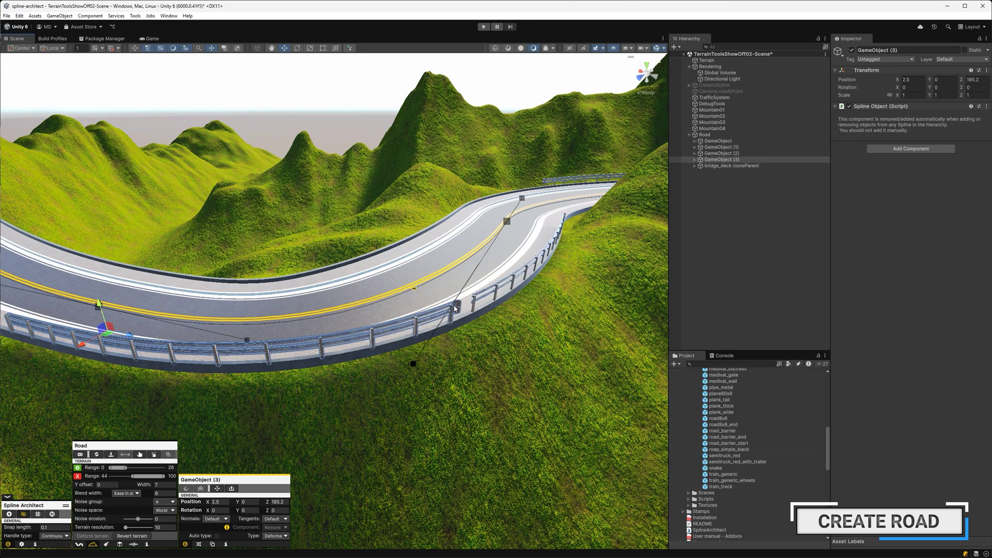
- Delete road_barrier_end from GameObject (3) and slide that barrier group along the road to about Z 166.6
{"action": "left_click", "coordinate": [455, 309]}
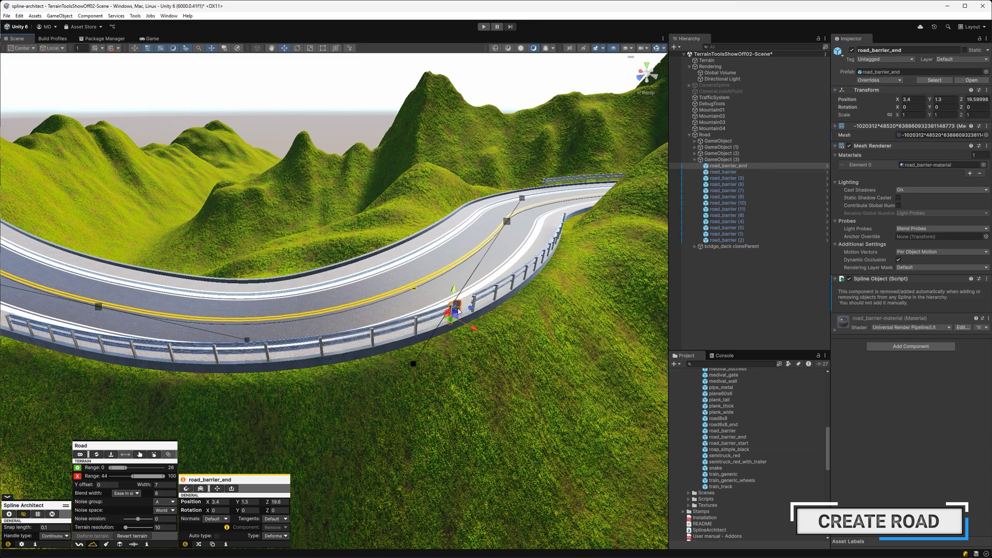
{"action": "key", "text": "Delete"}
{"action": "left_click", "coordinate": [713, 159]}
{"action": "left_click_drag", "start_coordinate": [129, 335], "coordinate": [149, 332]}
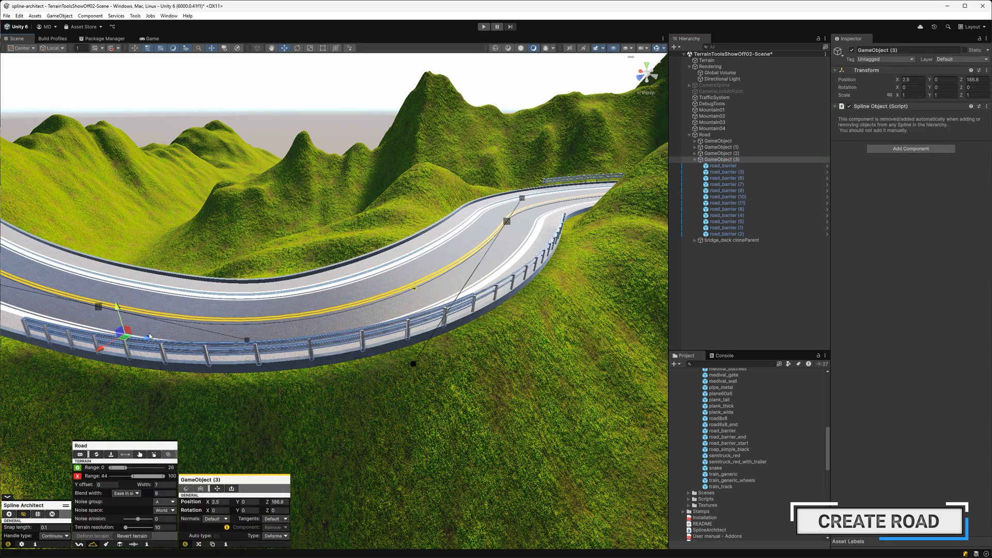
{"action": "right_click_drag", "start_coordinate": [149, 333], "coordinate": [331, 356]}
- Duplicate the GameObject (3) barrier group and slide the copy along the road to continue the guardrail
{"action": "key", "text": "ctrl+d"}
{"action": "left_click_drag", "start_coordinate": [512, 308], "coordinate": [343, 316]}
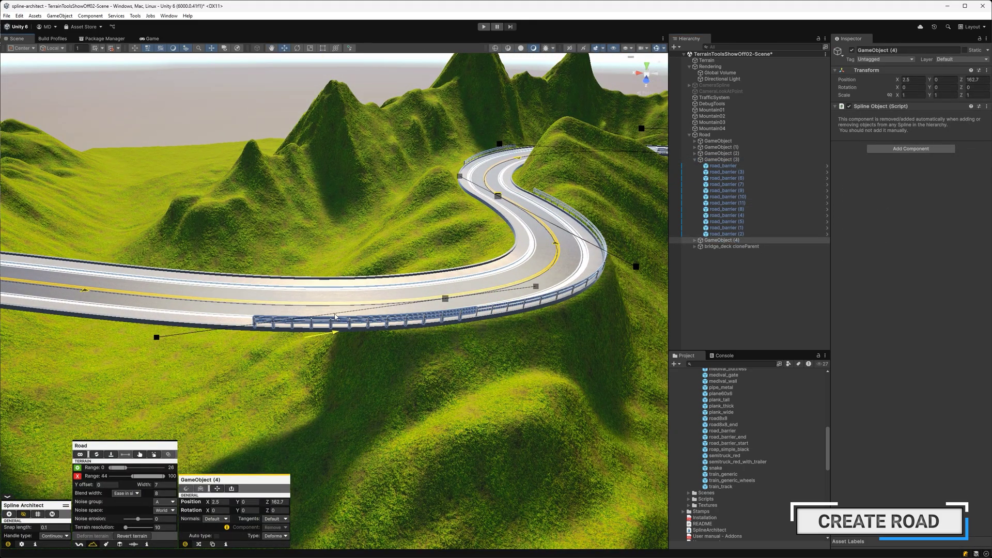
{"action": "right_click_drag", "start_coordinate": [343, 316], "coordinate": [324, 297]}
{"action": "left_click_drag", "start_coordinate": [176, 266], "coordinate": [176, 267]}
{"action": "right_click_drag", "start_coordinate": [177, 267], "coordinate": [275, 282]}
- Add three more copies of the barrier group, each placed end to end along the same road edge across the valley
{"action": "key", "text": "ctrl+d"}
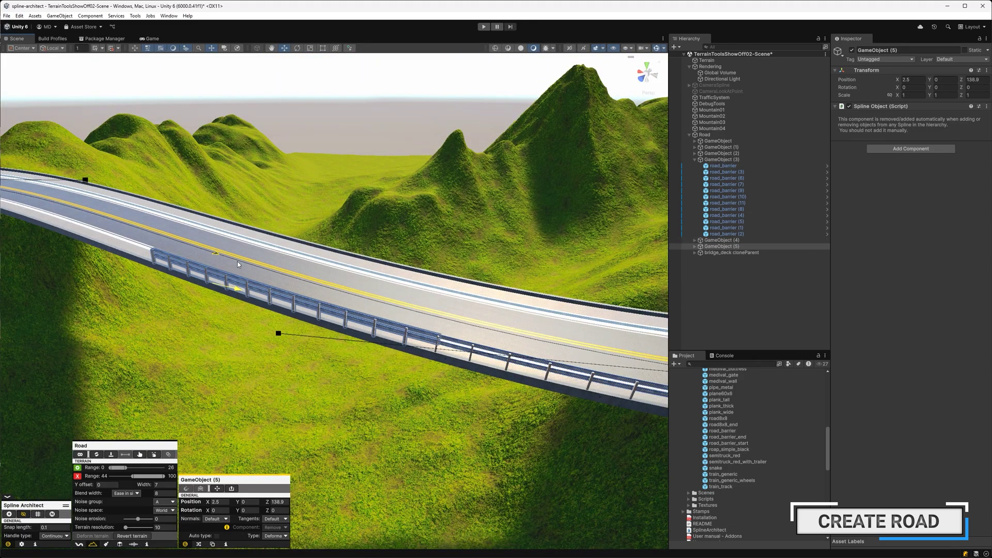
{"action": "key", "text": "ctrl+d"}
{"action": "left_click_drag", "start_coordinate": [235, 262], "coordinate": [77, 202]}
{"action": "right_click_drag", "start_coordinate": [77, 202], "coordinate": [139, 279]}
{"action": "left_click_drag", "start_coordinate": [143, 284], "coordinate": [149, 286]}
{"action": "right_click_drag", "start_coordinate": [149, 285], "coordinate": [228, 284]}
{"action": "key", "text": "ctrl+d"}
{"action": "left_click_drag", "start_coordinate": [432, 293], "coordinate": [190, 288]}
{"action": "right_click_drag", "start_coordinate": [190, 288], "coordinate": [225, 267]}
- Duplicate barrier groups GameObject (3) to GameObject (7) and move the copies to the opposite road edge, about X -9.2
{"action": "left_click", "coordinate": [722, 160]}
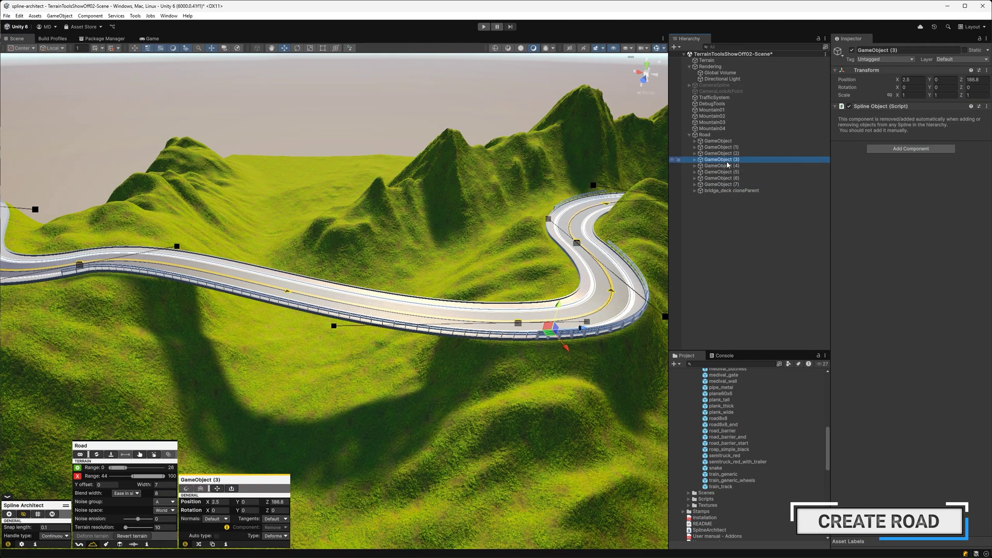
{"action": "left_click", "coordinate": [729, 165], "text": "ctrl"}
{"action": "left_click", "coordinate": [733, 173], "text": "ctrl"}
{"action": "left_click", "coordinate": [734, 179], "text": "ctrl"}
{"action": "left_click", "coordinate": [735, 184], "text": "ctrl"}
{"action": "key", "text": "ctrl+d"}
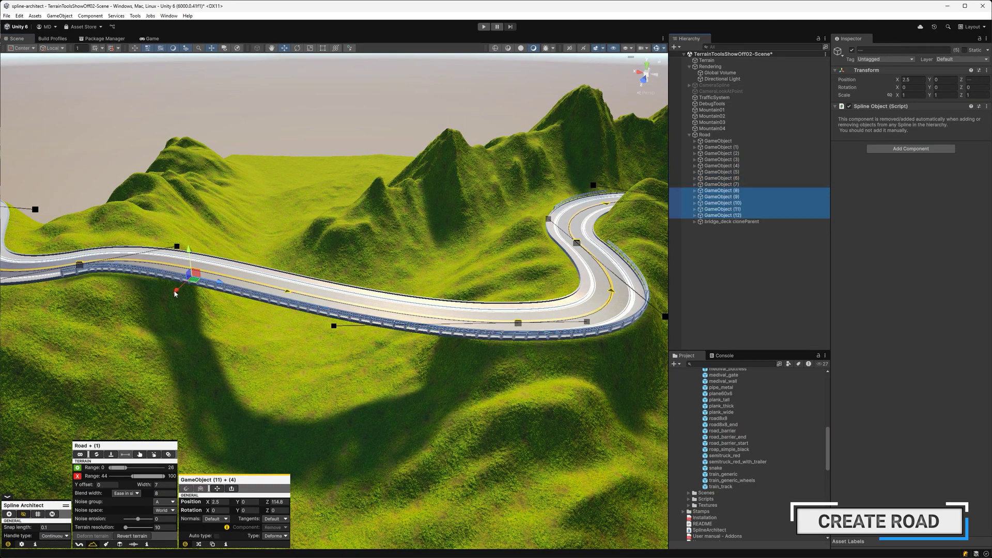
{"action": "left_click_drag", "start_coordinate": [175, 293], "coordinate": [202, 267]}
{"action": "right_click_drag", "start_coordinate": [217, 266], "coordinate": [335, 249]}
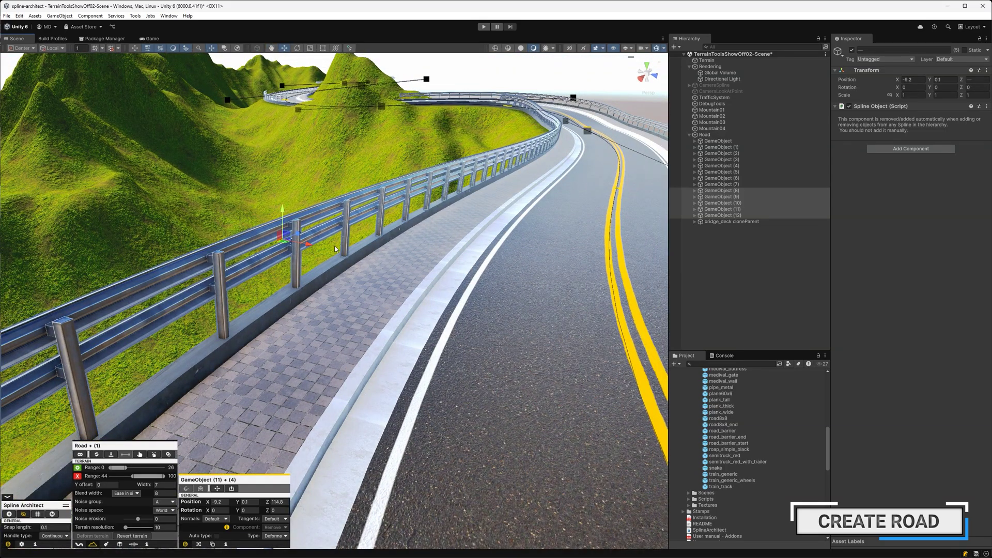
{"action": "left_click", "coordinate": [200, 544]}
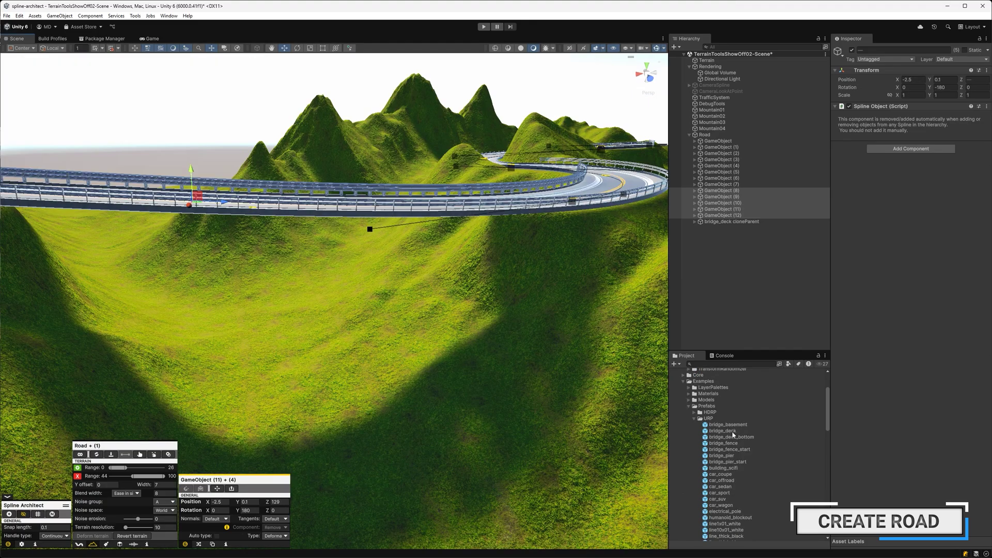
- Add bridge_basement to the Road spline, center it, set Y position -8 and Y rotation 180, and make it a Follower
{"action": "left_click_drag", "start_coordinate": [728, 424], "coordinate": [402, 306]}
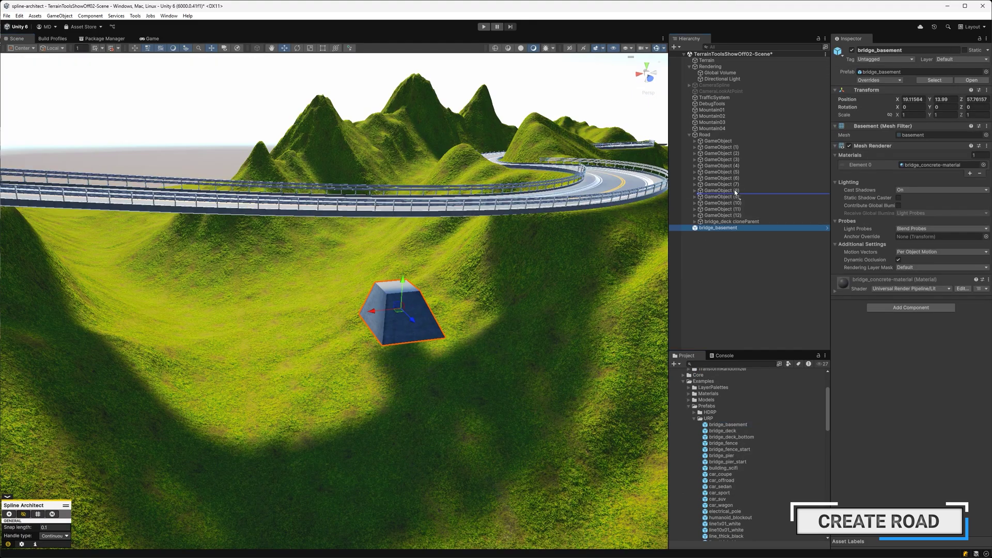
{"action": "left_click", "coordinate": [220, 489]}
{"action": "left_click", "coordinate": [248, 502]}
{"action": "type", "text": "-8"}
{"action": "left_click", "coordinate": [248, 511]}
{"action": "type", "text": "180"}
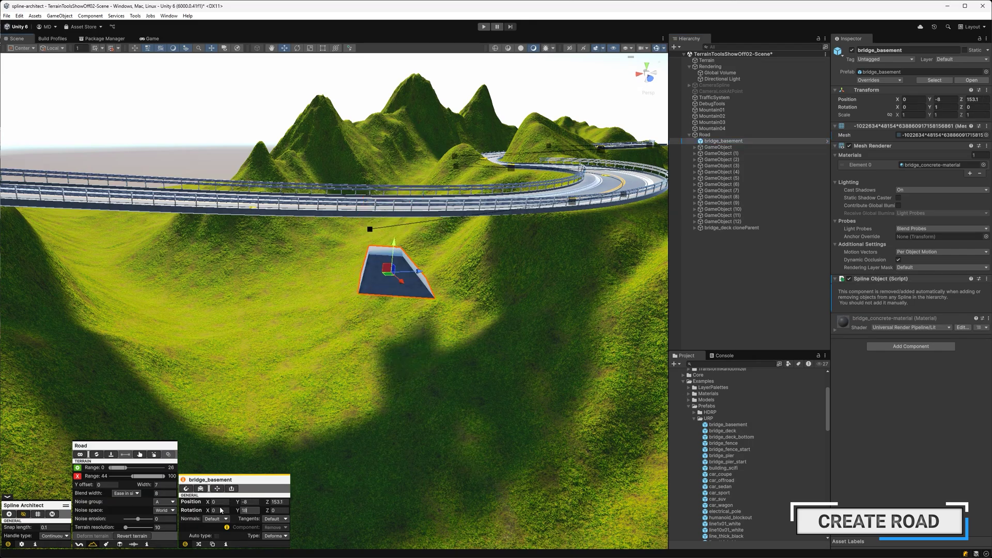
{"action": "left_click", "coordinate": [276, 535]}
{"action": "left_click", "coordinate": [286, 526]}
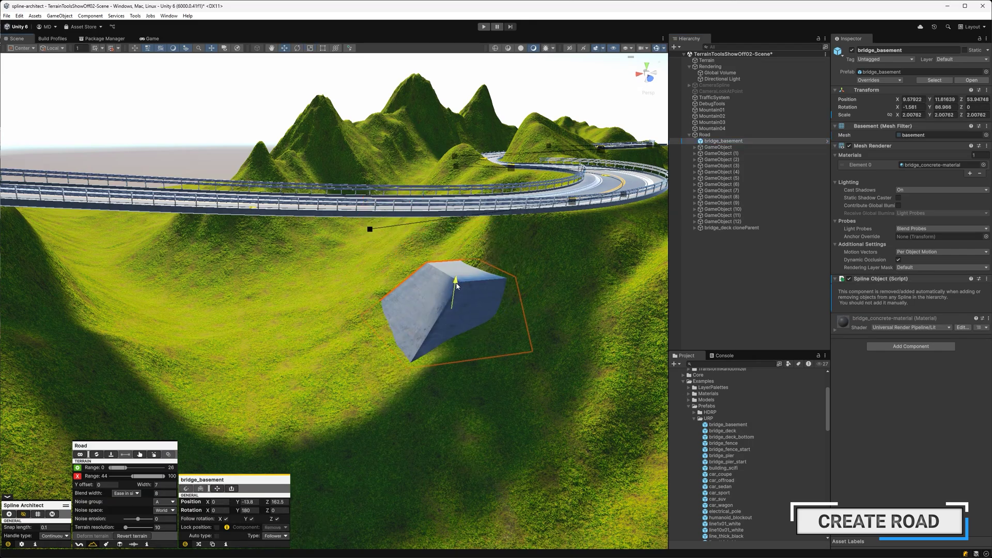
- Add bridge_pier_start to the Road spline with Y rotation 180 and position it beneath the bridge deck
{"action": "left_click_drag", "start_coordinate": [728, 461], "coordinate": [504, 281]}
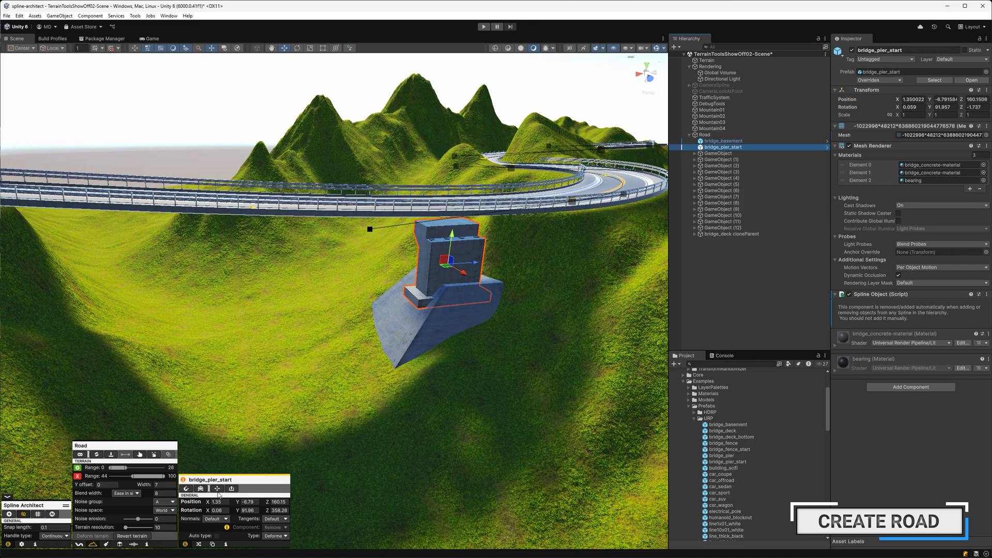
{"action": "left_click", "coordinate": [248, 511]}
{"action": "type", "text": "180"}
{"action": "left_click_drag", "start_coordinate": [454, 179], "coordinate": [454, 223]}
{"action": "left_click_drag", "start_coordinate": [473, 249], "coordinate": [518, 241]}
- Adjust the bridge_basement's placement and size so it supports the pier from the hillside
{"action": "left_click", "coordinate": [453, 301]}
{"action": "left_click_drag", "start_coordinate": [442, 283], "coordinate": [444, 296]}
{"action": "left_click_drag", "start_coordinate": [463, 318], "coordinate": [105, 305]}
{"action": "key", "text": "w"}
- Duplicate the pier and basement for the other end of the bridge and set the copies' Y rotation to 0
{"action": "left_click", "coordinate": [487, 257]}
{"action": "left_click", "coordinate": [468, 293], "text": "shift"}
{"action": "key", "text": "ctrl+d"}
{"action": "right_click_drag", "start_coordinate": [264, 333], "coordinate": [196, 326]}
{"action": "left_click_drag", "start_coordinate": [257, 511], "coordinate": [230, 512]}
{"action": "type", "text": "0"}
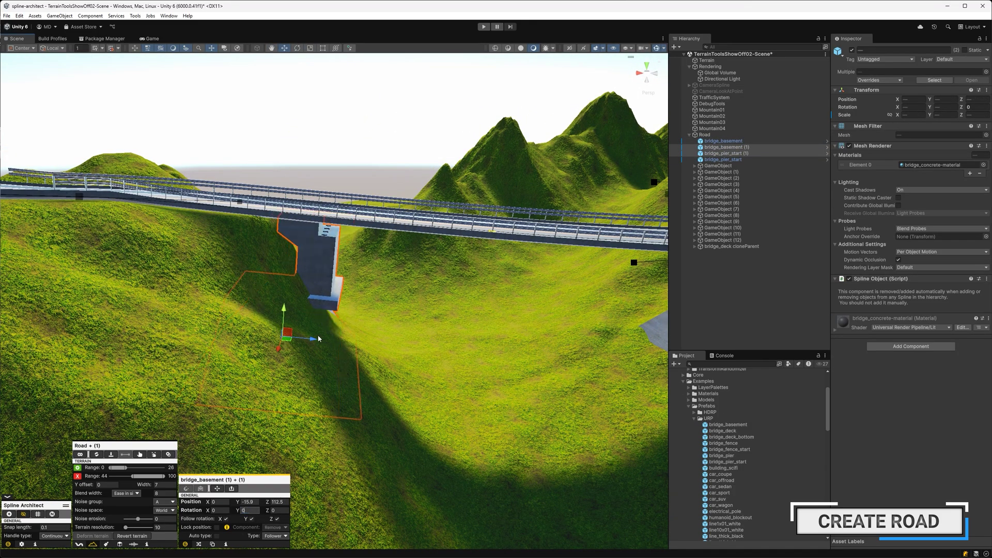
- Move the duplicated pier and basement to the bridge's opposite end and lower the copied basement into the hillside
{"action": "left_click_drag", "start_coordinate": [312, 340], "coordinate": [354, 345]}
{"action": "left_click", "coordinate": [727, 148]}
{"action": "left_click_drag", "start_coordinate": [324, 310], "coordinate": [325, 317]}
{"action": "left_click_drag", "start_coordinate": [325, 318], "coordinate": [326, 332]}
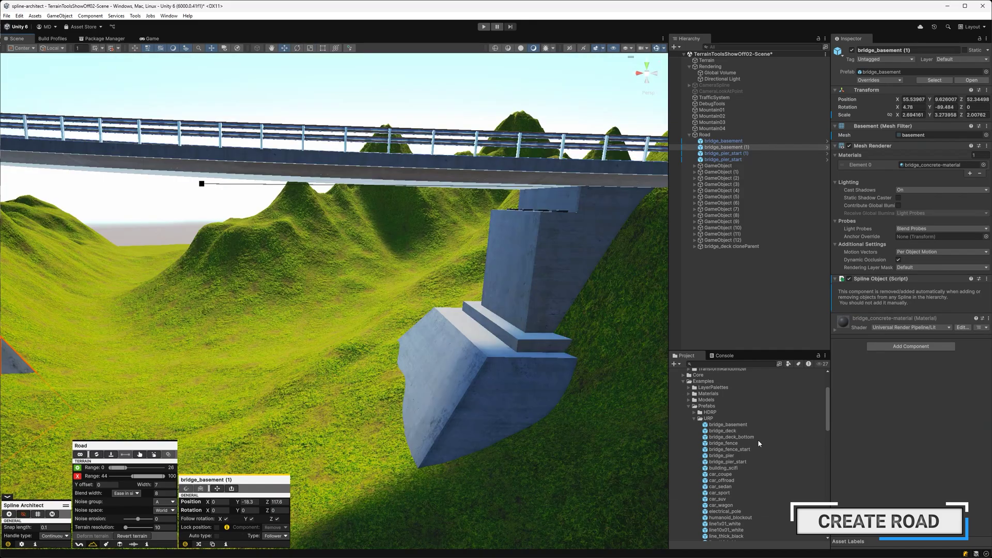
- Add the bridge_deck_bottom prefab to the Road spline as a deforming object and center it on the spline
{"action": "left_click_drag", "start_coordinate": [756, 438], "coordinate": [456, 397]}
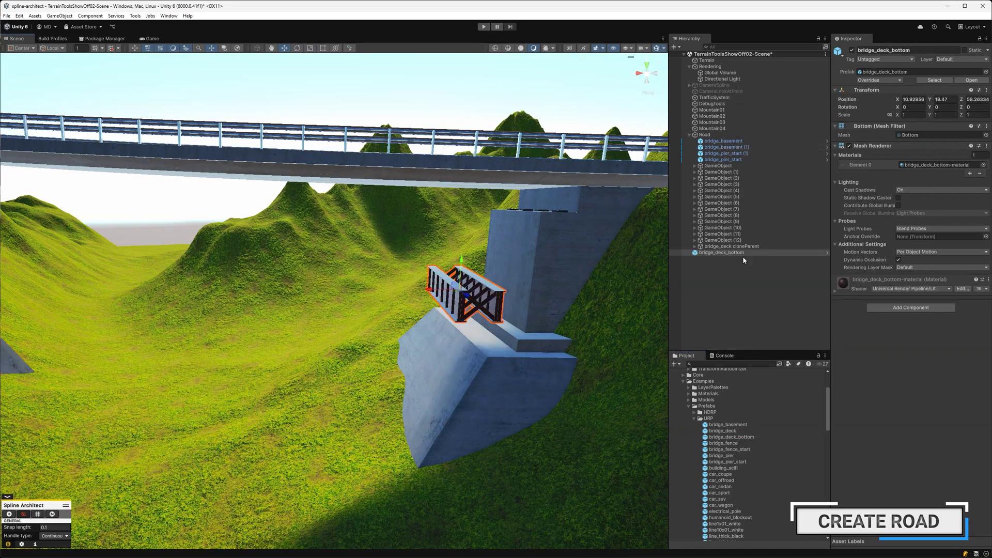
{"action": "left_click_drag", "start_coordinate": [743, 255], "coordinate": [721, 138]}
{"action": "left_click", "coordinate": [139, 455]}
{"action": "left_click", "coordinate": [430, 270]}
{"action": "key", "text": "c"}
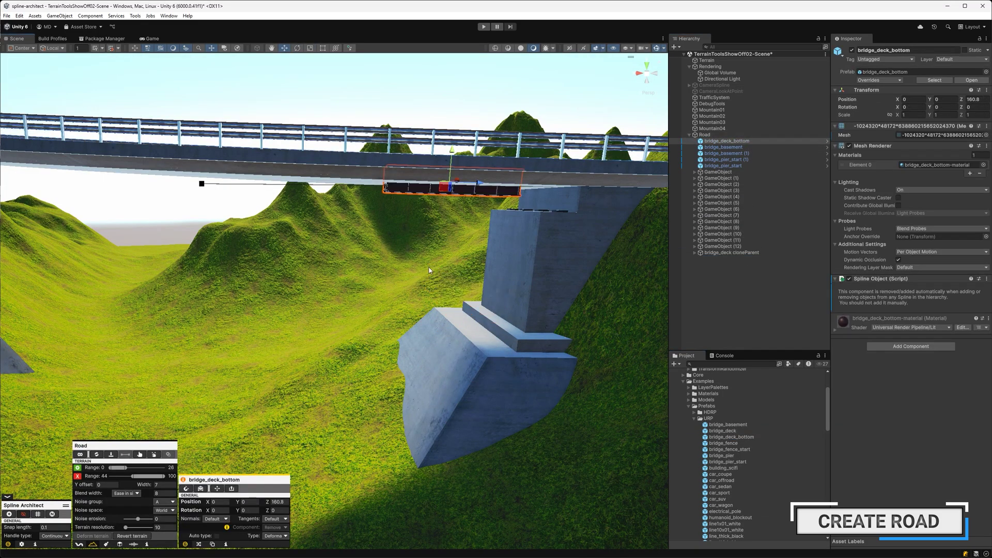
- Place bridge_deck_bottom under the deck at X 2.4, Y -0.9 and duplicate it into a row of four
{"action": "left_click_drag", "start_coordinate": [451, 152], "coordinate": [389, 202]}
{"action": "key", "text": "ctrl+d"}
{"action": "left_click", "coordinate": [478, 203], "text": "shift"}
{"action": "key", "text": "ctrl+d"}
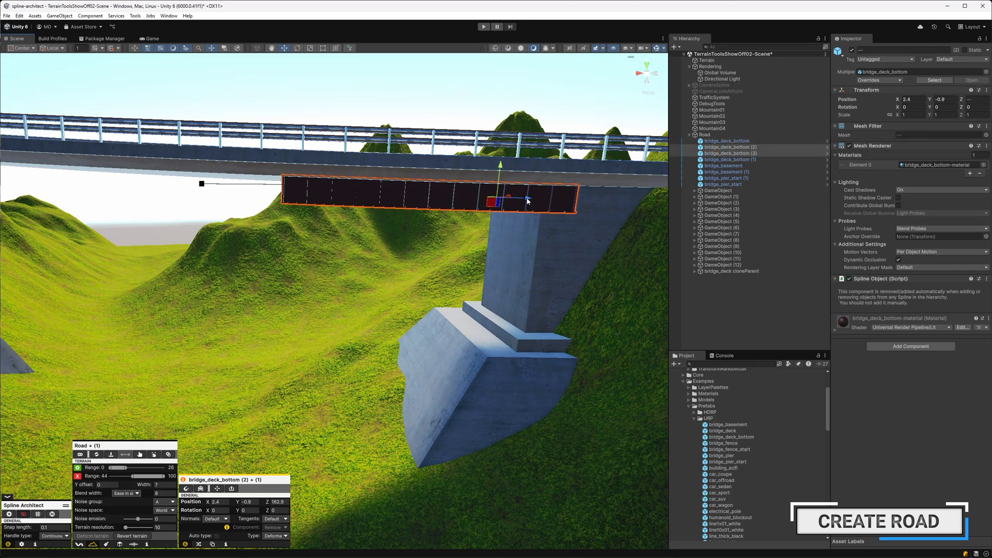
- Extend the row of bridge_deck_bottom pieces with further duplicates until it covers the span between both piers
{"action": "left_click_drag", "start_coordinate": [527, 201], "coordinate": [246, 210]}
{"action": "scroll", "coordinate": [245, 210], "scroll_direction": "down", "scroll_amount": 5}
{"action": "key", "text": "ctrl+d"}
{"action": "key", "text": "ctrl+d"}
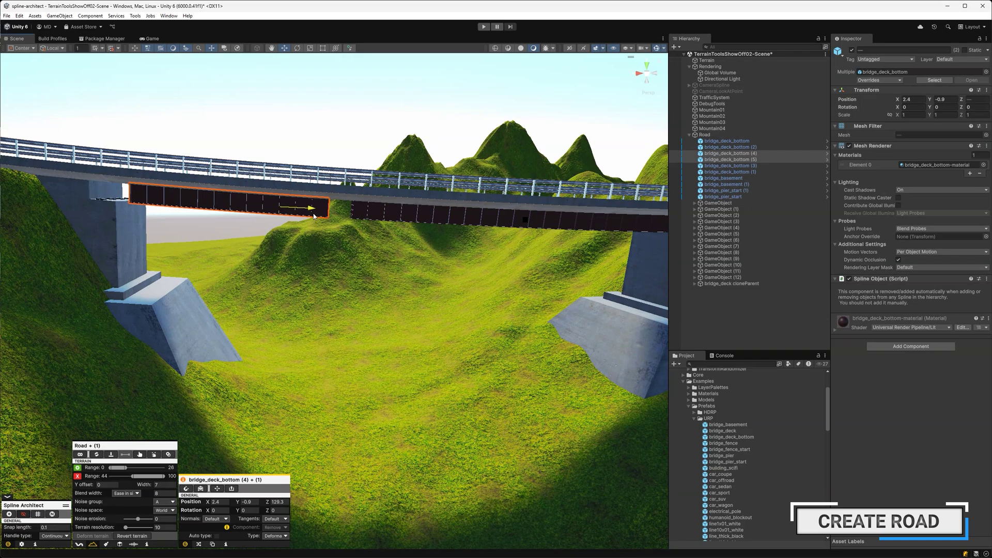
{"action": "key", "text": "ctrl+d"}
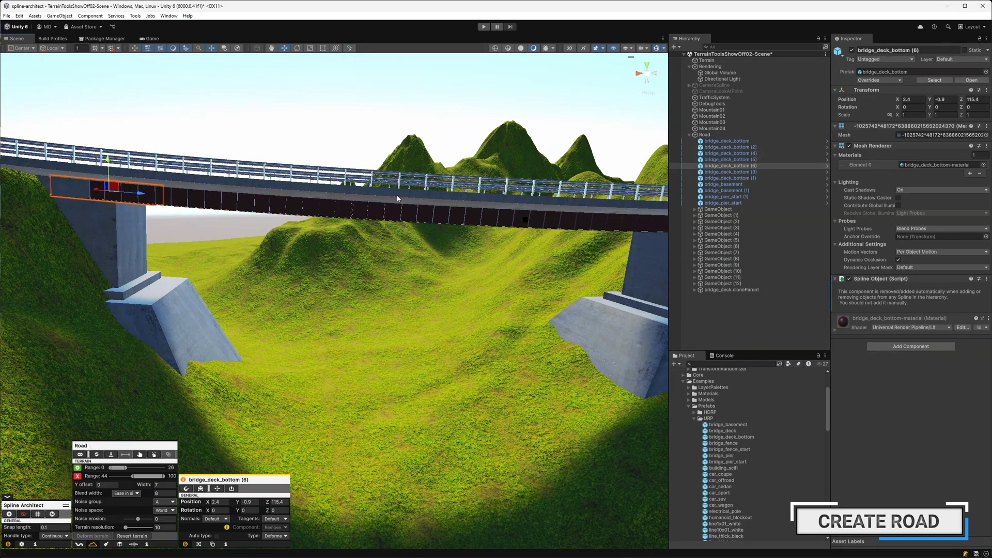
{"action": "left_click", "coordinate": [390, 116]}
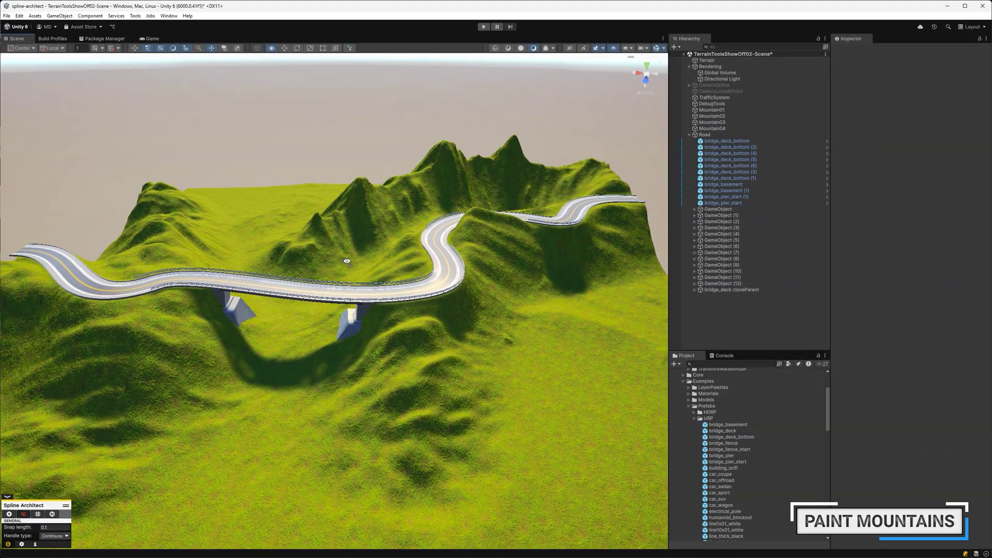
- Select Mountain01 through Mountain04 and create a terrain paint layer for them using Cliff_Mossy_E
{"action": "left_click", "coordinate": [689, 135]}
{"action": "left_click", "coordinate": [712, 129]}
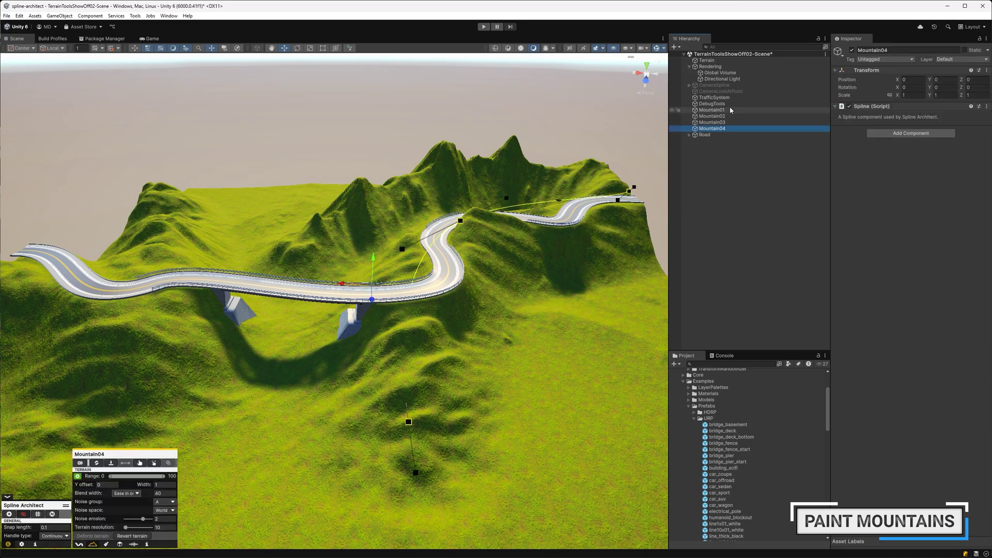
{"action": "left_click", "coordinate": [730, 109], "text": "shift"}
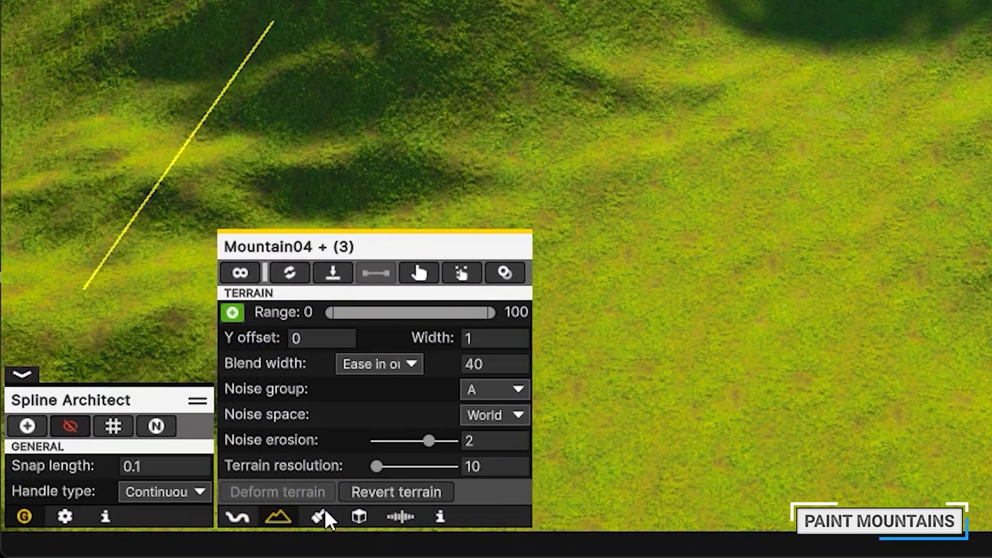
{"action": "left_click", "coordinate": [107, 545]}
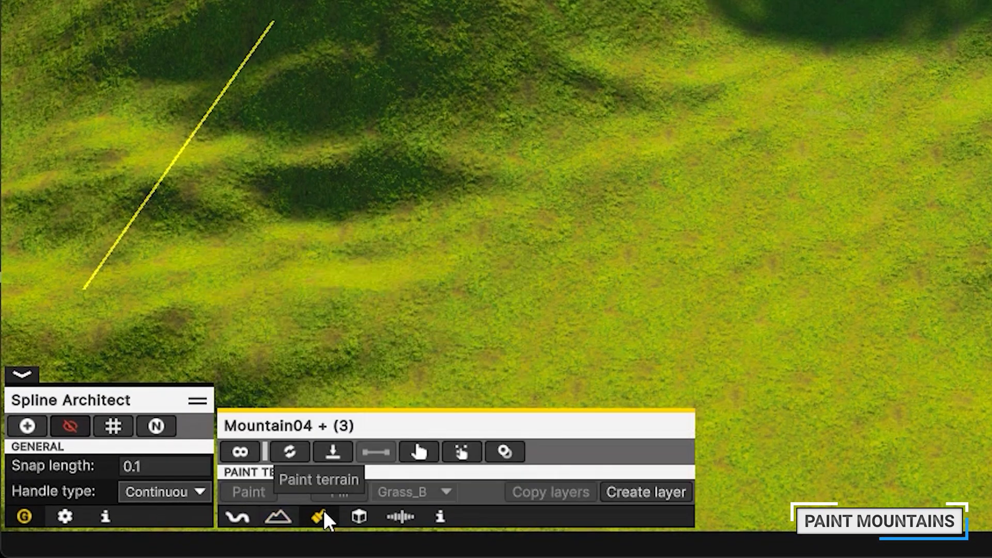
{"action": "left_click", "coordinate": [666, 494]}
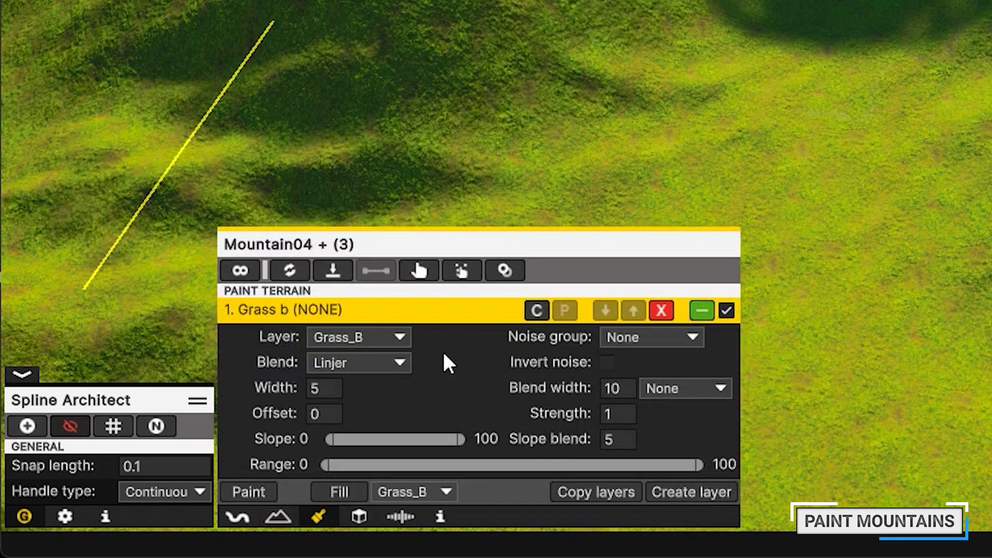
{"action": "left_click", "coordinate": [398, 339]}
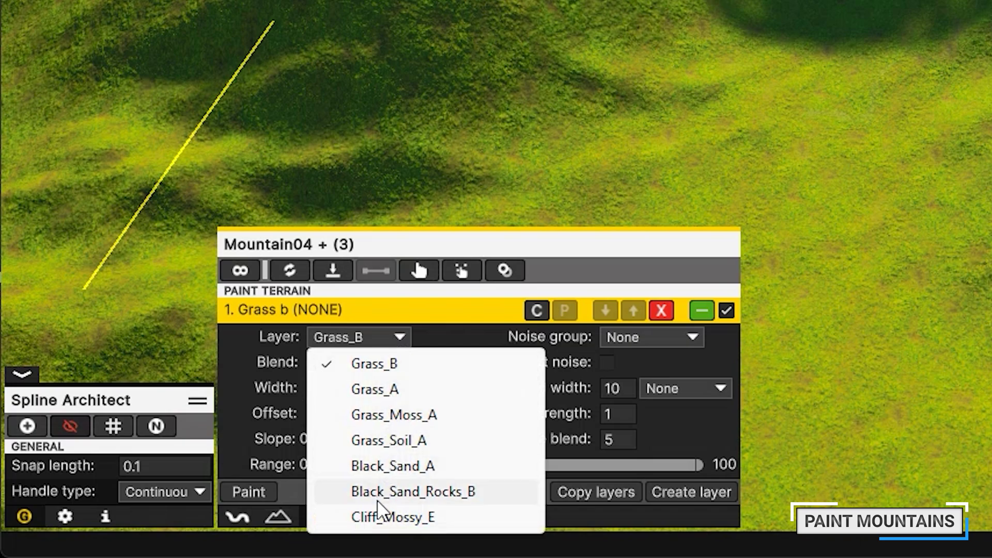
{"action": "left_click", "coordinate": [377, 514]}
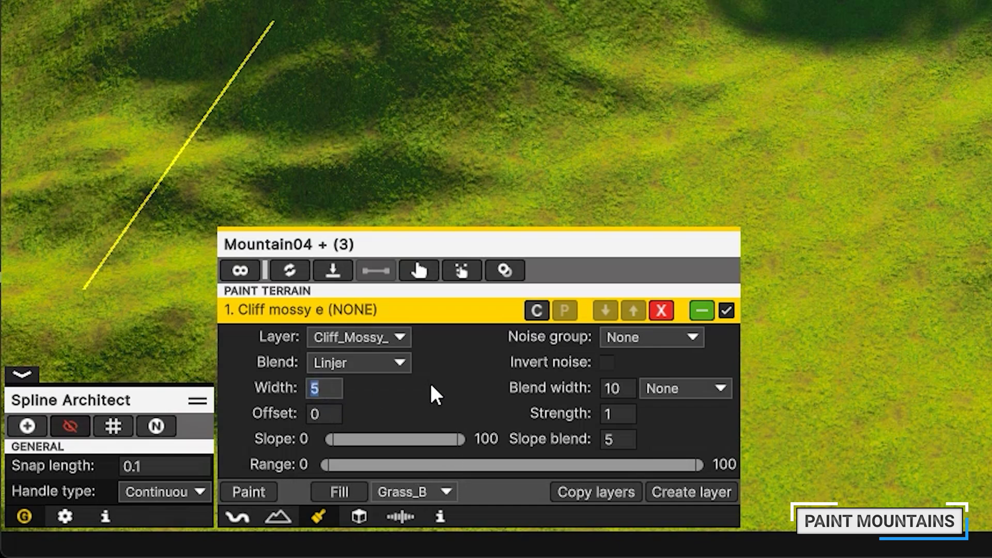
- Set the cliff layer's blend width to 15 and test-paint the mountains, trying widths 50 and 40 and keeping 30
{"action": "type", "text": "50"}
{"action": "key", "text": "Tab"}
{"action": "type", "text": "15"}
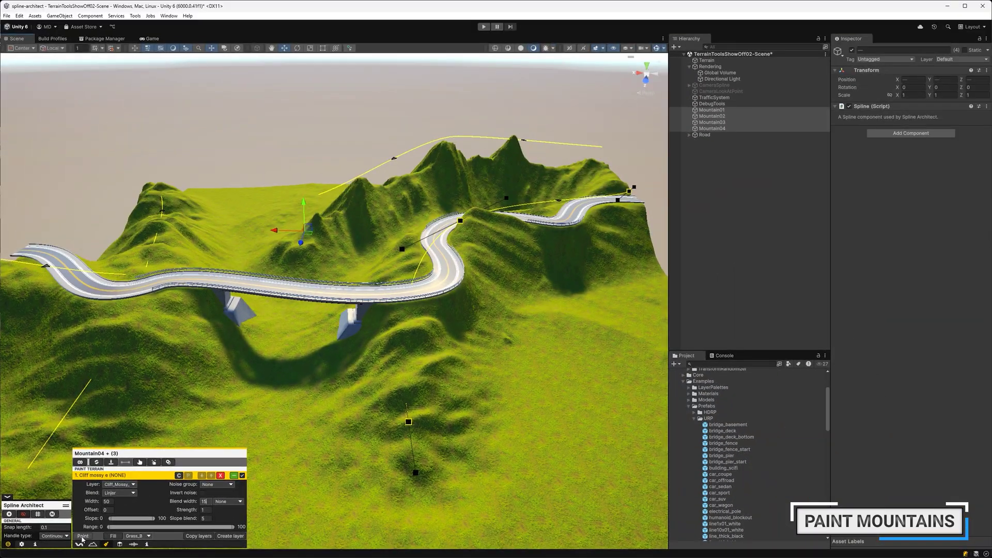
{"action": "left_click", "coordinate": [244, 492]}
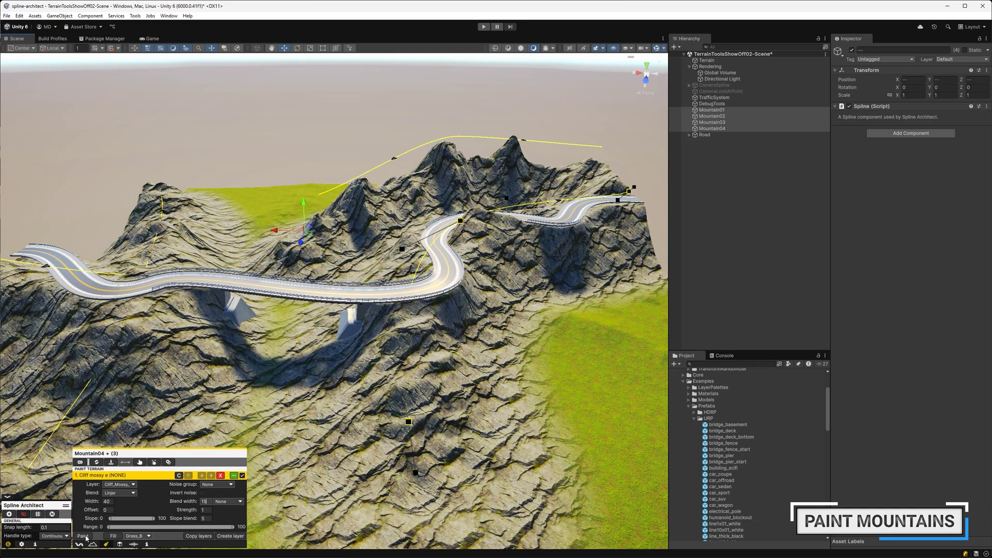
{"action": "left_click", "coordinate": [85, 537]}
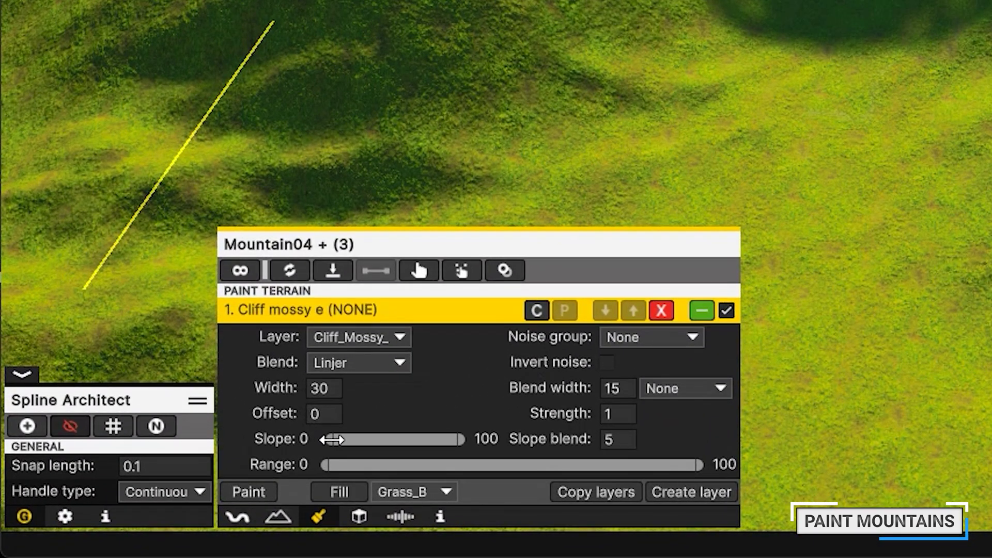
- Limit the cliff layer to slopes from 45 to 100 and paint the mountains
{"action": "left_click_drag", "start_coordinate": [111, 519], "coordinate": [112, 519]}
{"action": "left_click_drag", "start_coordinate": [335, 440], "coordinate": [388, 447]}
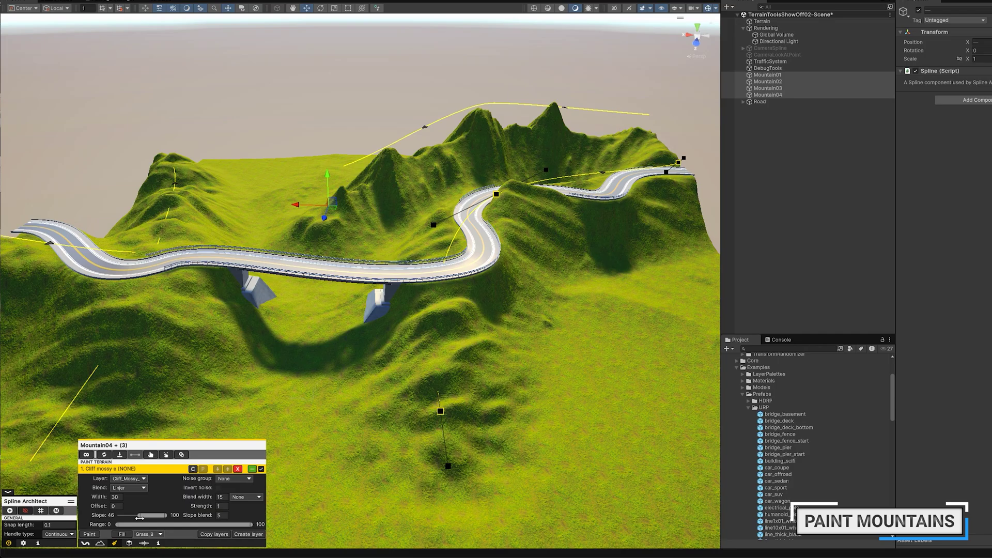
{"action": "left_click", "coordinate": [90, 535]}
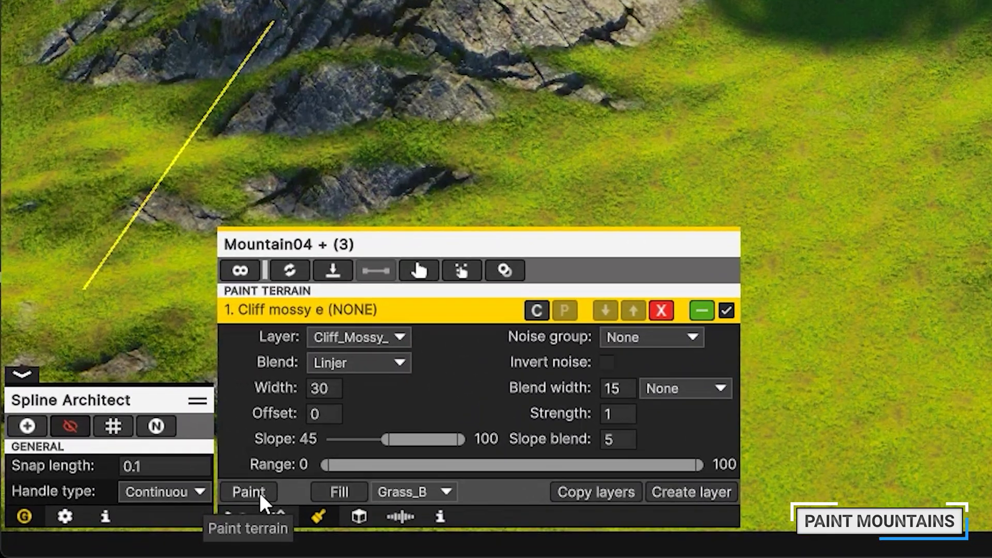
- Create a second paint layer using Grass_A with width 35 and blend width 15
{"action": "left_click", "coordinate": [696, 491]}
{"action": "left_click", "coordinate": [380, 337]}
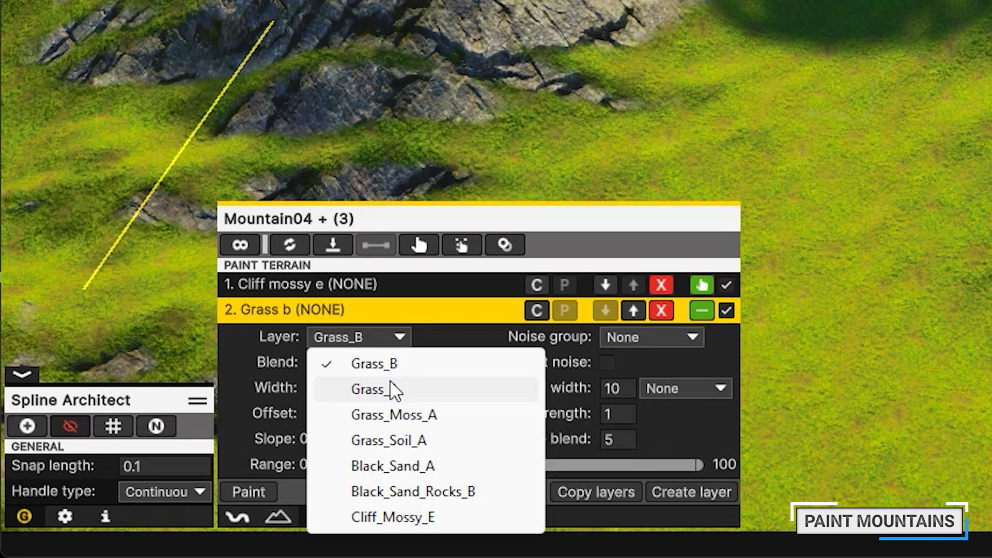
{"action": "left_click", "coordinate": [391, 381]}
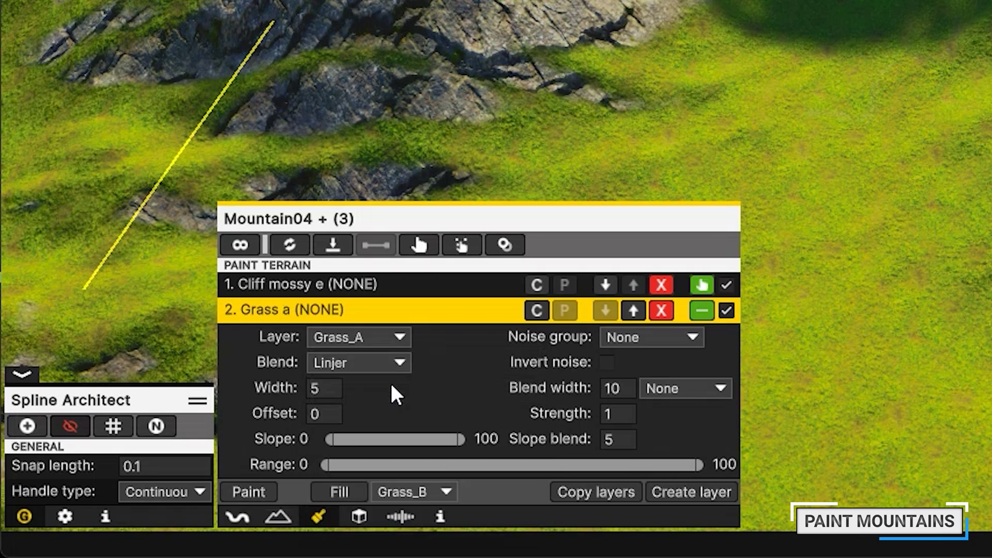
{"action": "left_click", "coordinate": [326, 390]}
{"action": "type", "text": "35"}
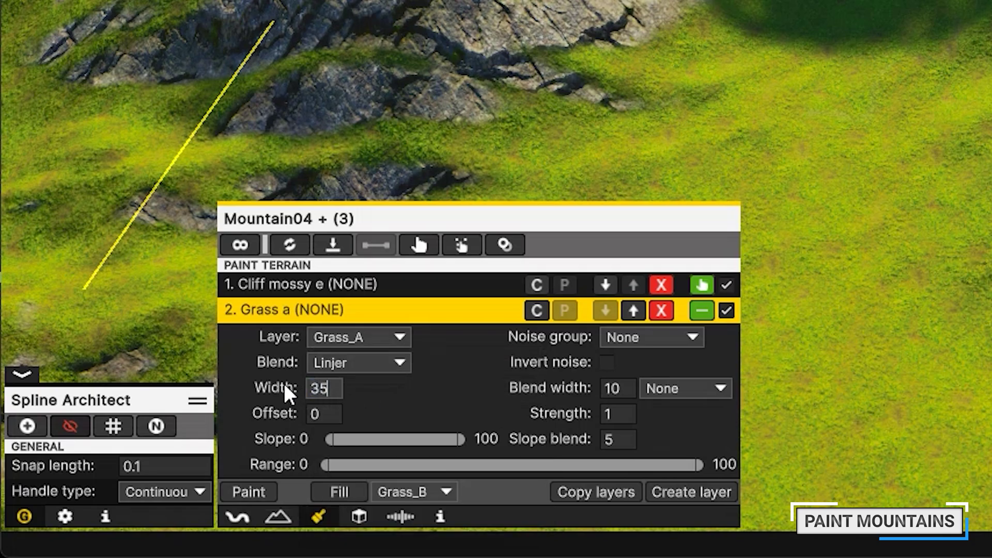
{"action": "left_click", "coordinate": [625, 396]}
{"action": "type", "text": "15"}
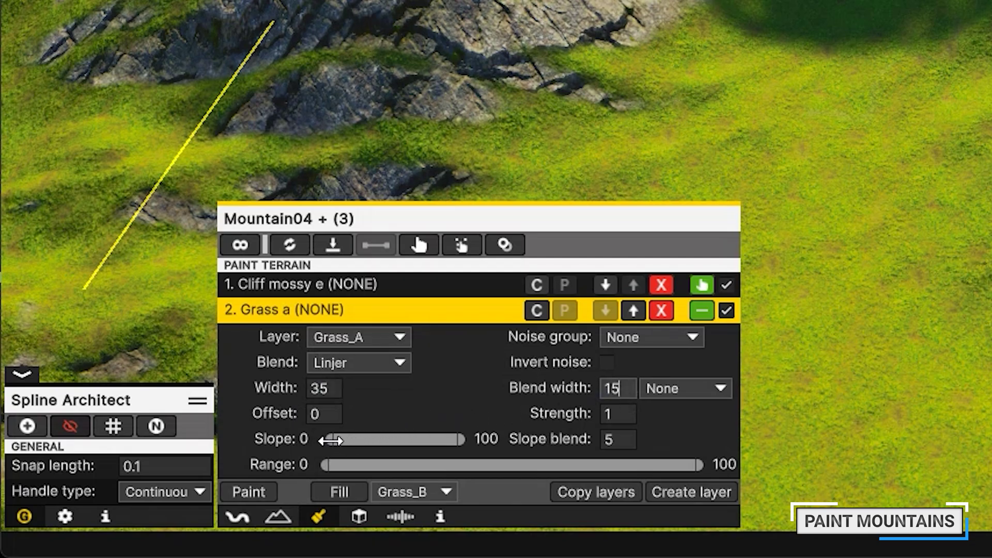
- Limit the Grass_A layer to slopes from 40 to 45 and paint the mountains
{"action": "left_click_drag", "start_coordinate": [332, 438], "coordinate": [382, 457]}
{"action": "left_click_drag", "start_coordinate": [458, 439], "coordinate": [392, 441]}
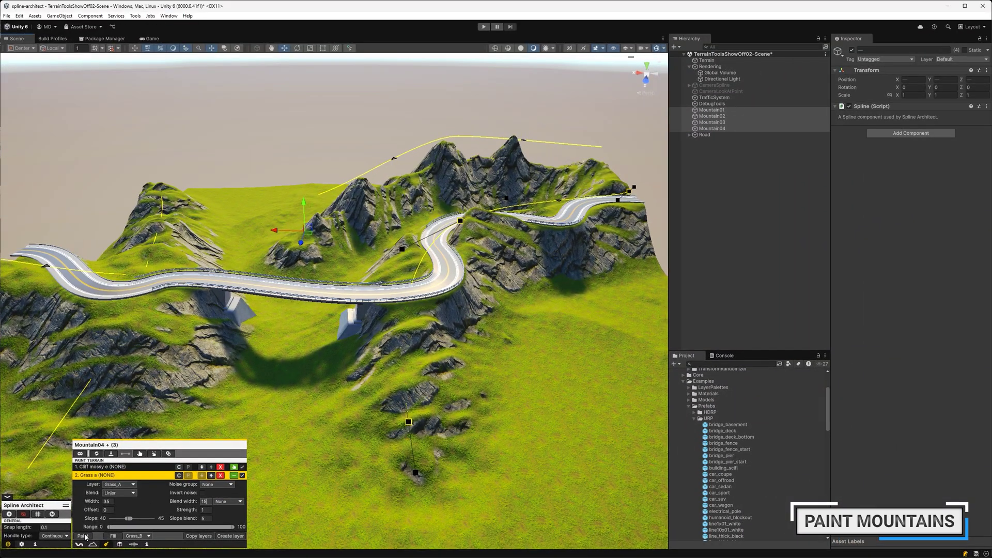
{"action": "left_click", "coordinate": [85, 536]}
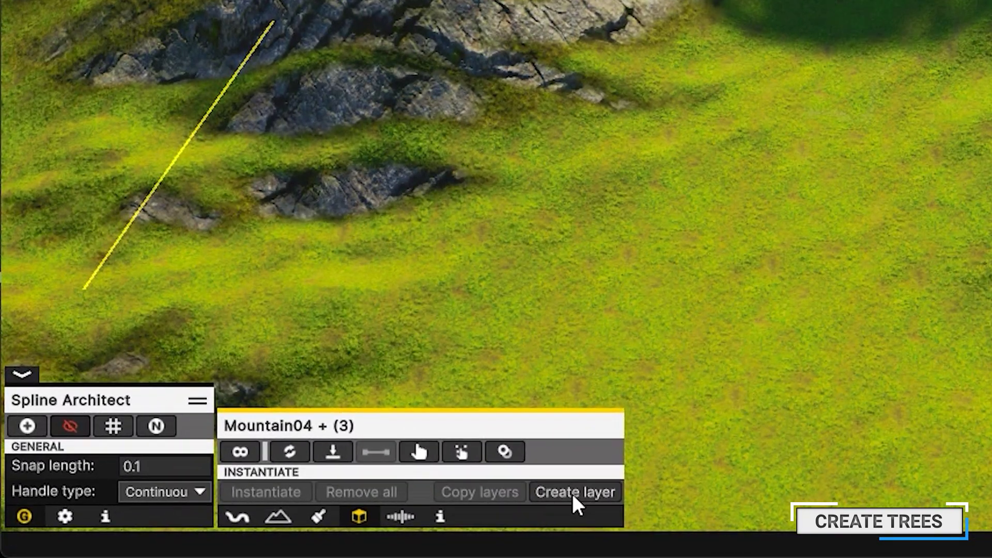
- Create an instantiate layer for the mountains with Conifer, Pine_A and Pine_B as its three instances
{"action": "left_click", "coordinate": [572, 492]}
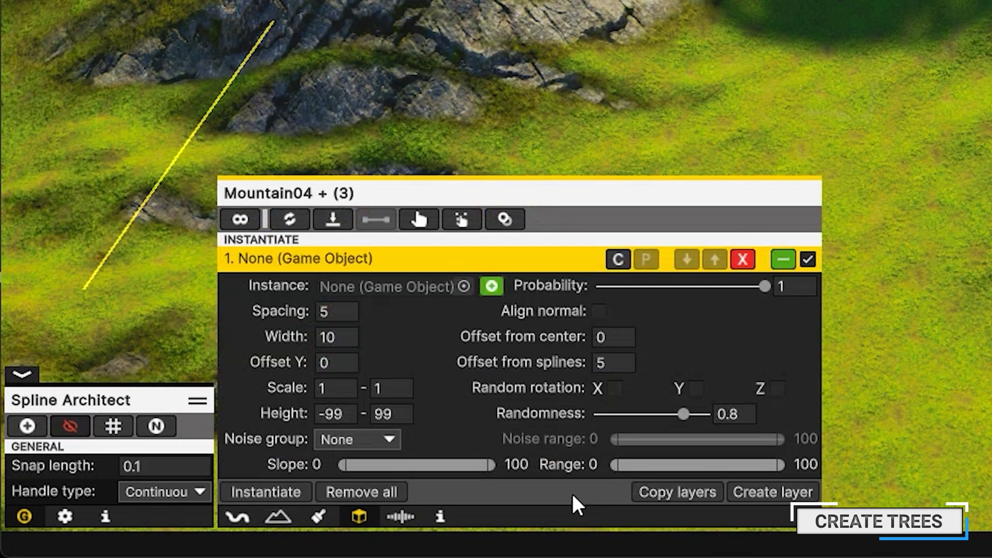
{"action": "left_click", "coordinate": [491, 284]}
{"action": "left_click", "coordinate": [490, 260]}
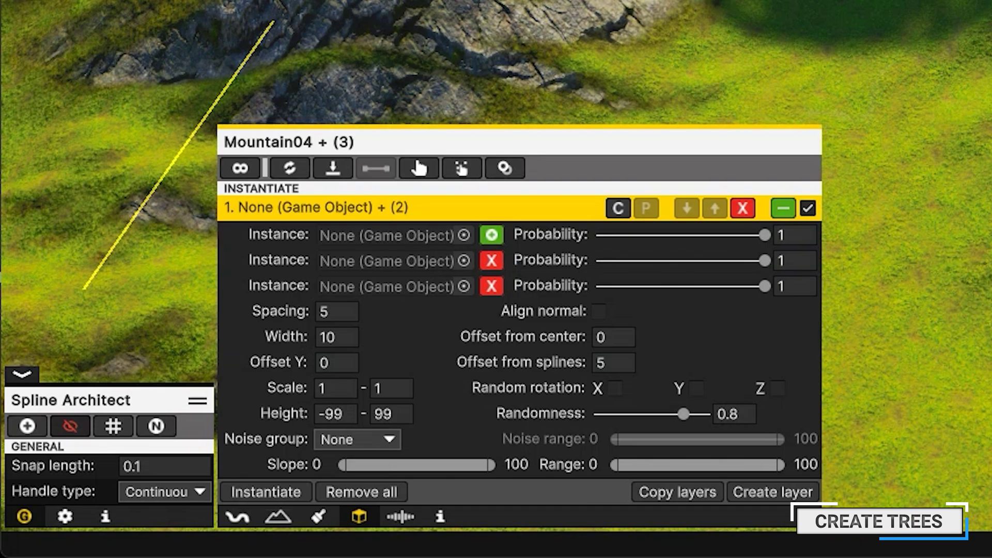
{"action": "left_click_drag", "start_coordinate": [621, 557], "coordinate": [370, 230]}
{"action": "left_click_drag", "start_coordinate": [465, 557], "coordinate": [352, 253]}
{"action": "left_click_drag", "start_coordinate": [708, 341], "coordinate": [391, 287]}
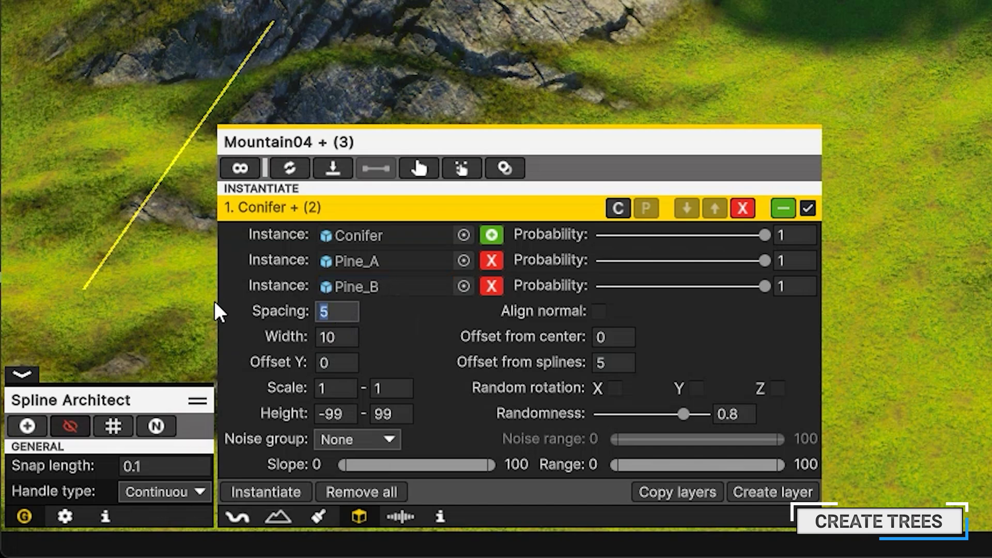
- Set the tree layer's spacing to 10, width to 45 and Y offset to -1
{"action": "type", "text": "10"}
{"action": "key", "text": "Tab"}
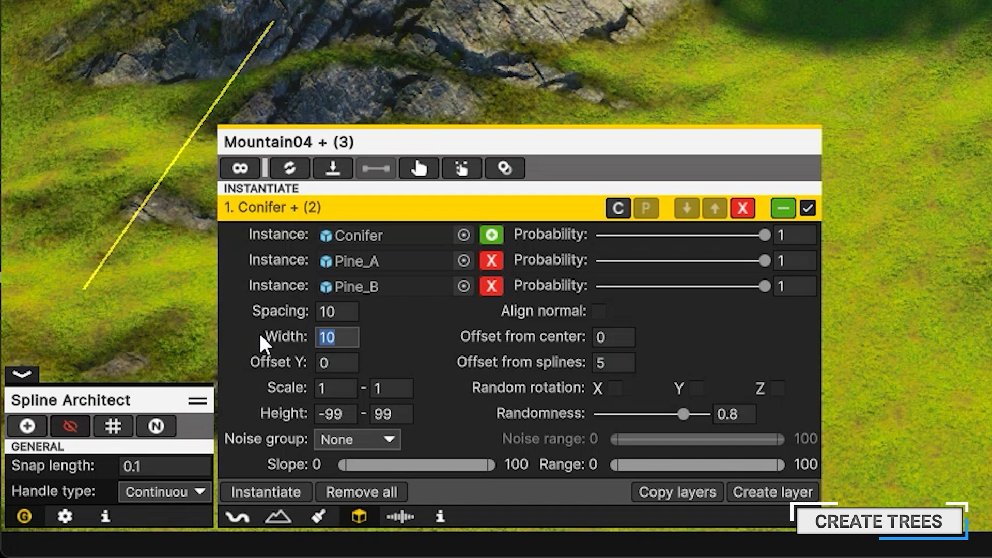
{"action": "type", "text": "45"}
{"action": "key", "text": "Tab"}
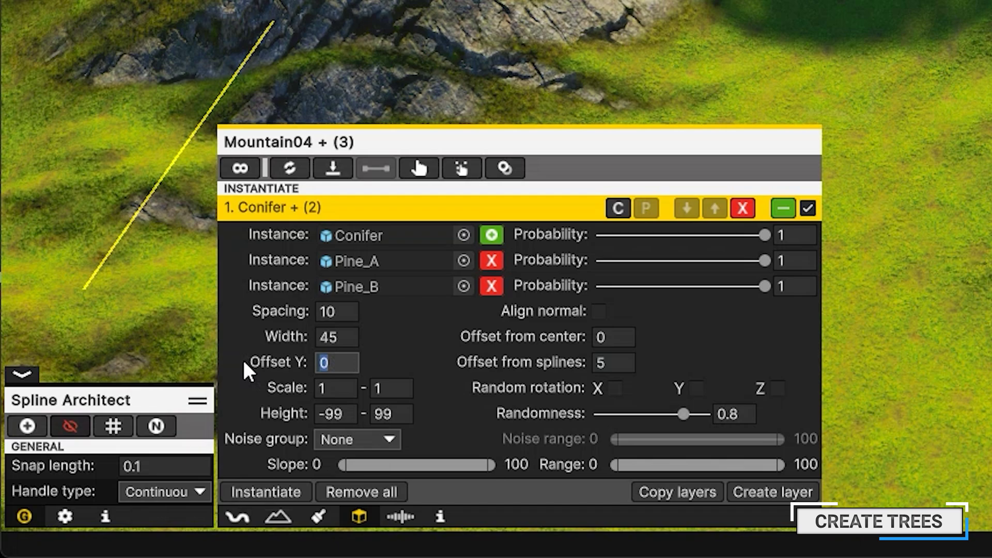
{"action": "type", "text": "-1"}
- Set the tree scale range to 0.8–1.2 and offset from splines to 12, and enable random Y rotation
{"action": "left_click", "coordinate": [341, 386]}
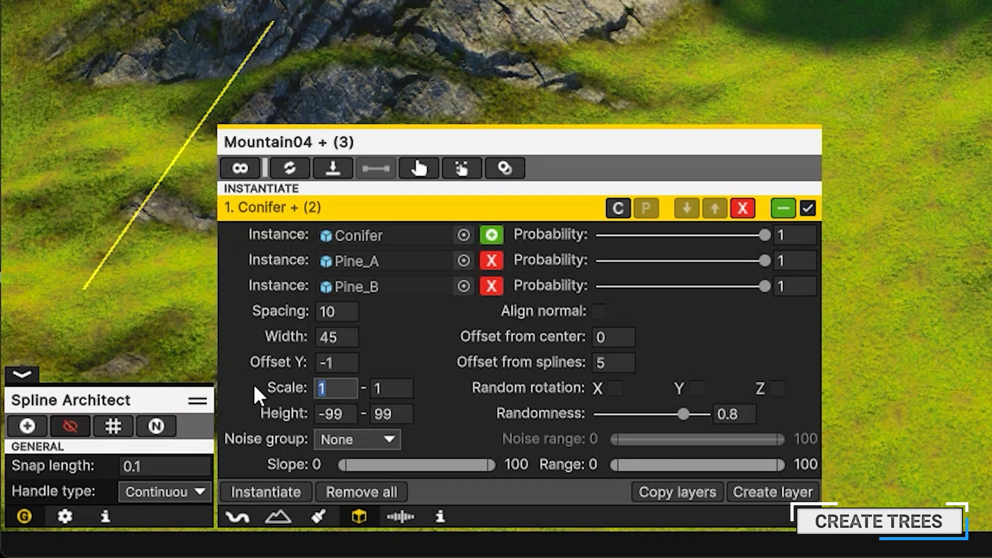
{"action": "type", "text": "0.8"}
{"action": "key", "text": "Tab"}
{"action": "type", "text": "1.2"}
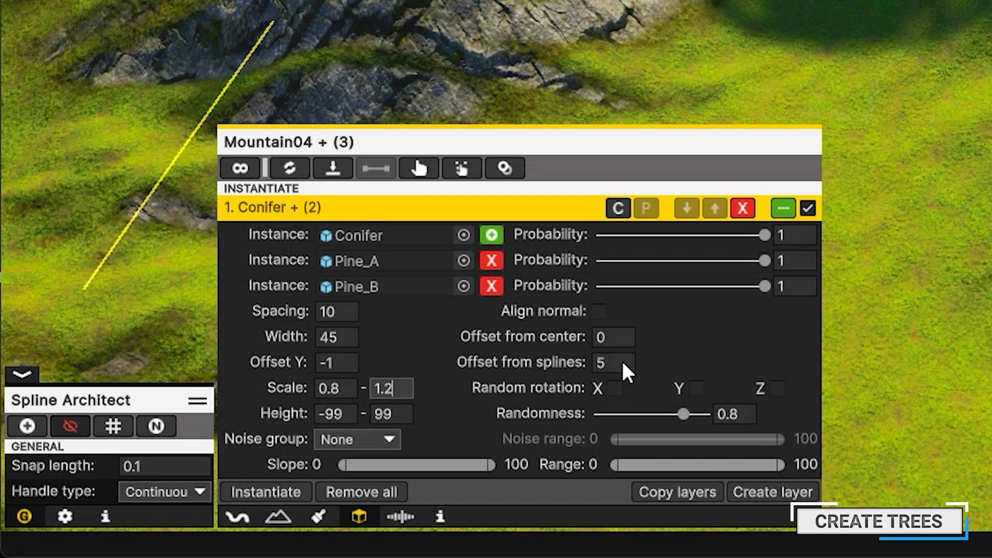
{"action": "left_click", "coordinate": [615, 363]}
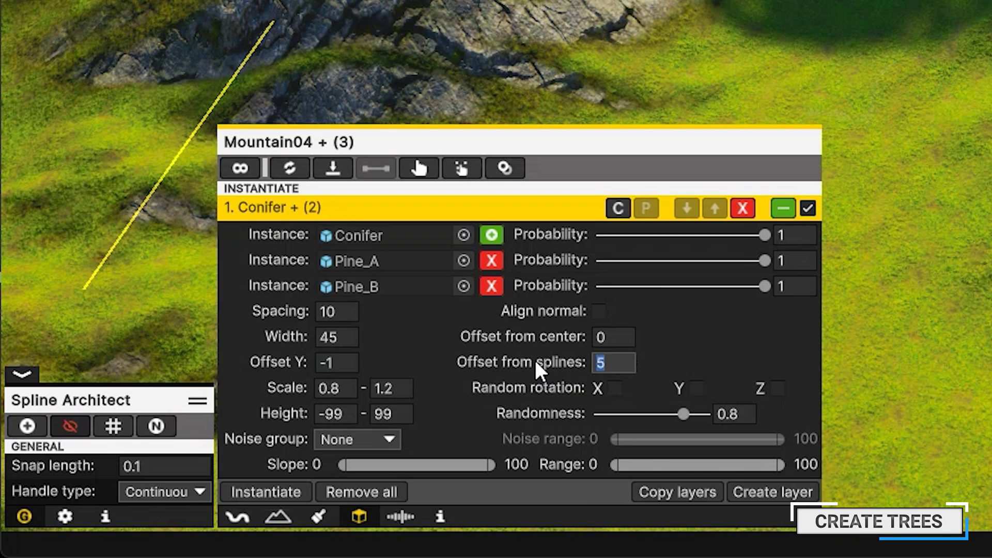
{"action": "type", "text": "12"}
{"action": "left_click", "coordinate": [695, 389]}
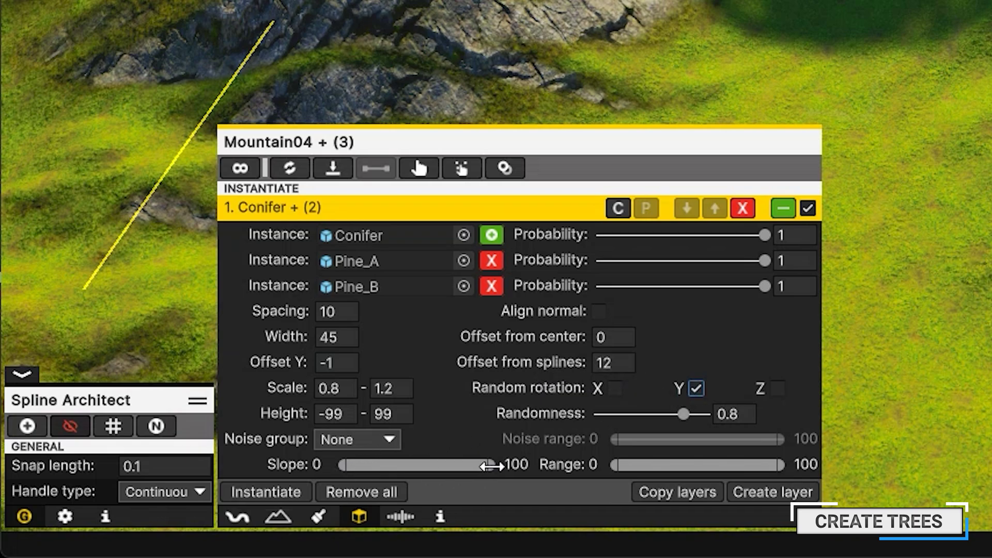
- Limit the tree layer to slopes from 0 to 19 and instantiate the trees across the mountains
{"action": "left_click_drag", "start_coordinate": [493, 465], "coordinate": [451, 466]}
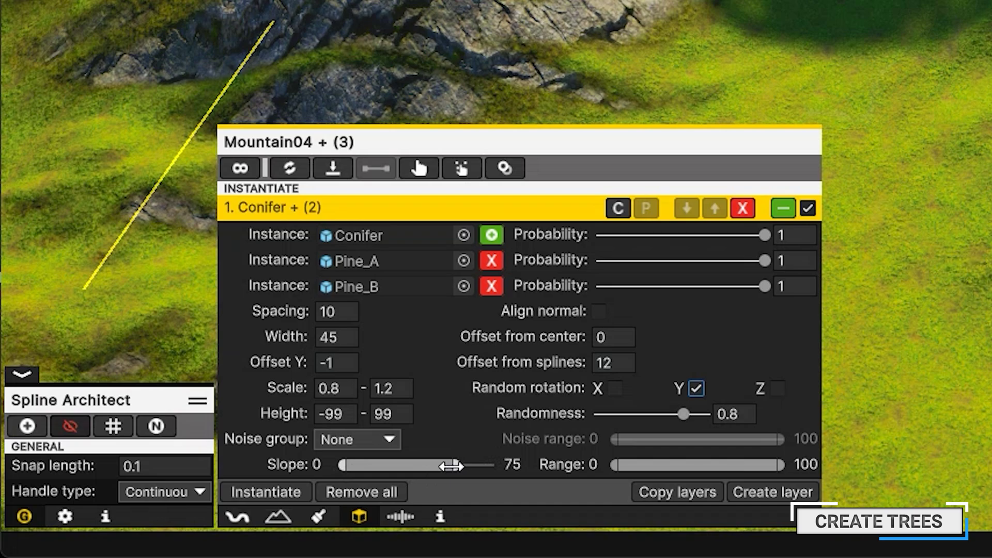
{"action": "left_click_drag", "start_coordinate": [451, 466], "coordinate": [378, 470]}
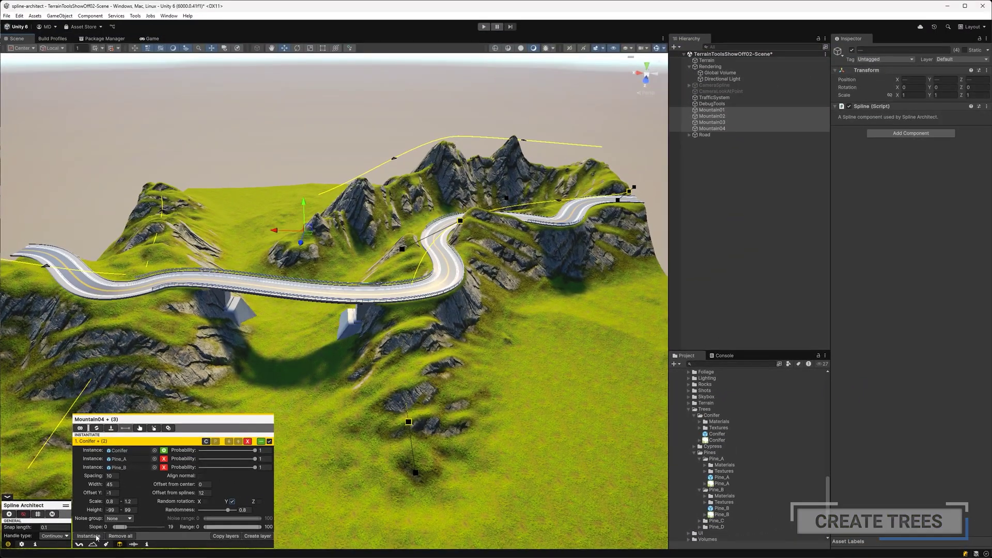
{"action": "left_click", "coordinate": [290, 492]}
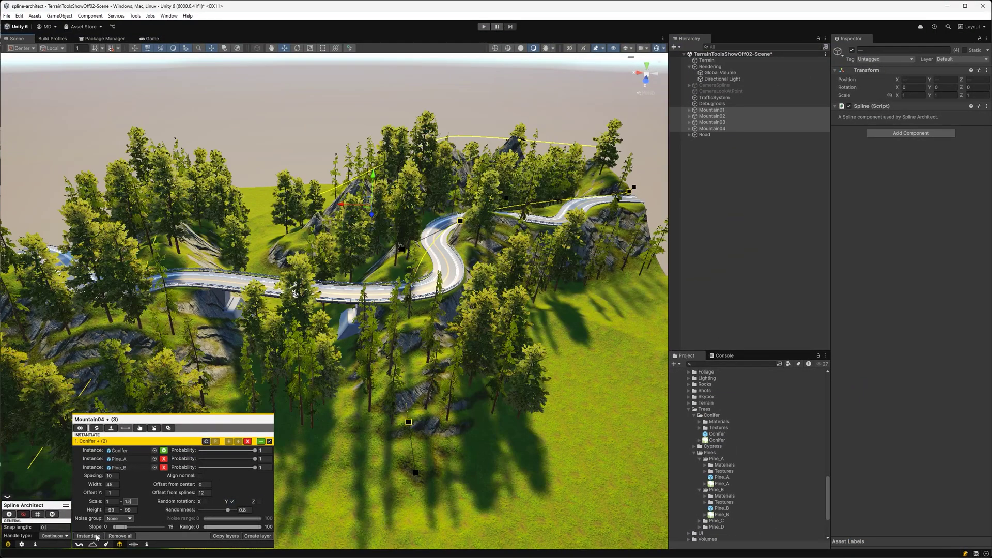